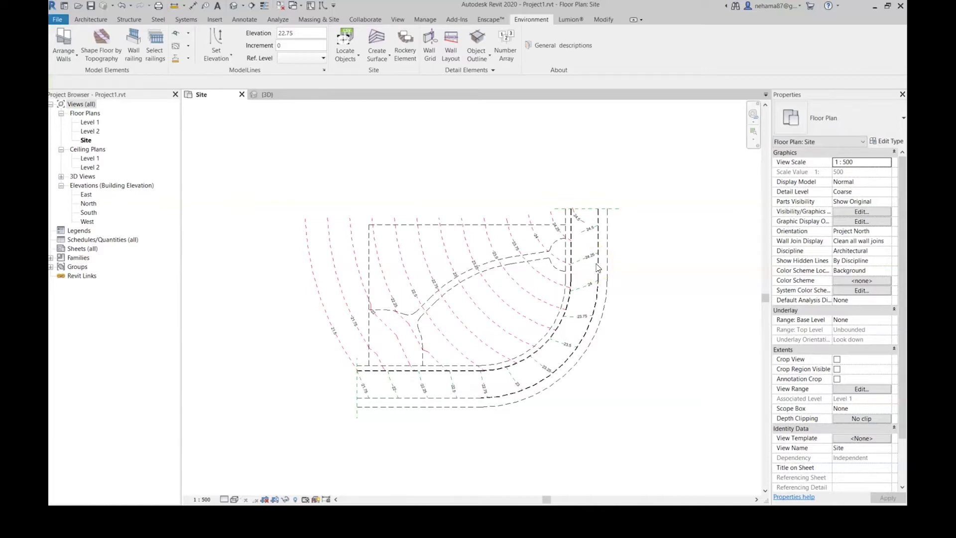
# In the 3D view, select the contour lines inside the curved road, including the short segments meeting its straight stretch
pyautogui.scroll(3, 398, 284)
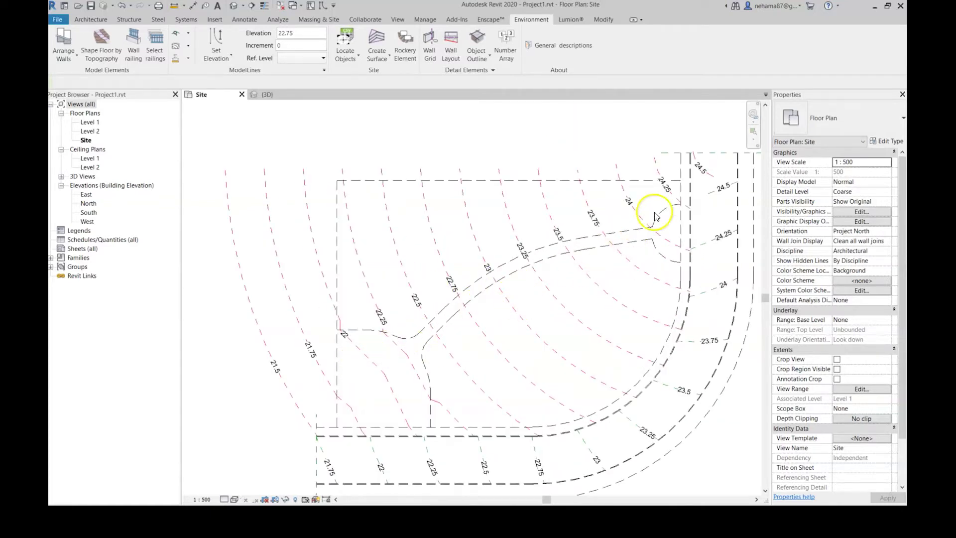
pyautogui.click(285, 97)
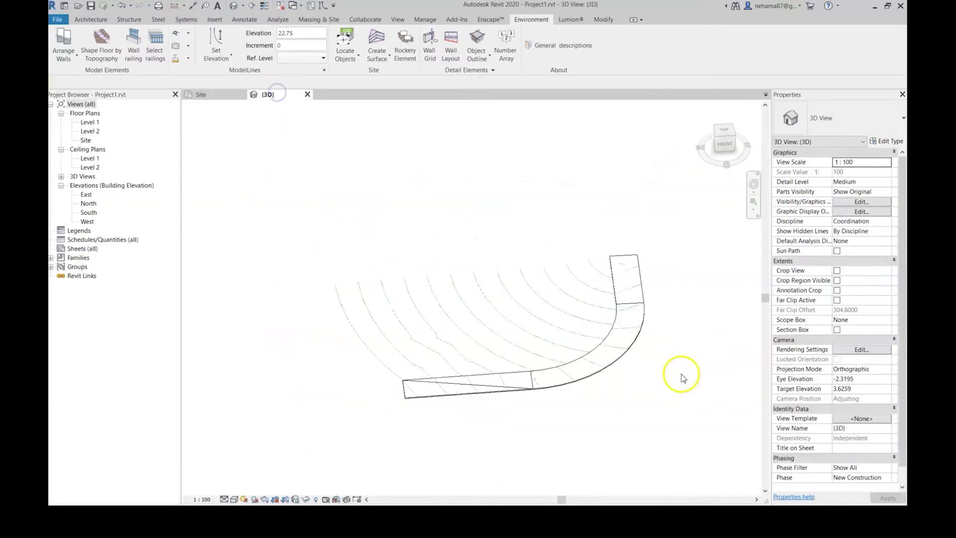
pyautogui.scroll(3, 585, 298)
pyautogui.scroll(-1, 604, 301)
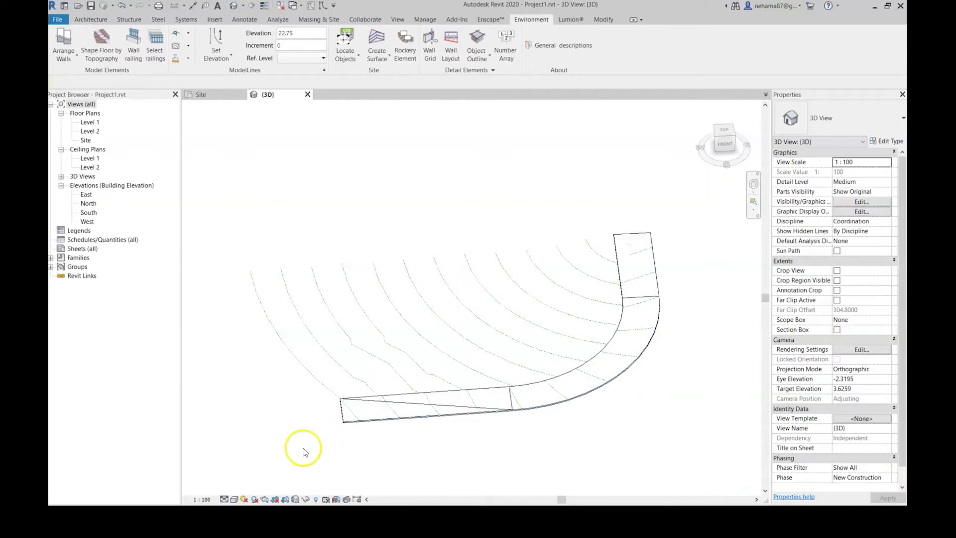
pyautogui.keyDown('shift'); pyautogui.moveTo(305, 448); pyautogui.dragTo(647, 455, button='middle'); pyautogui.keyUp('shift')
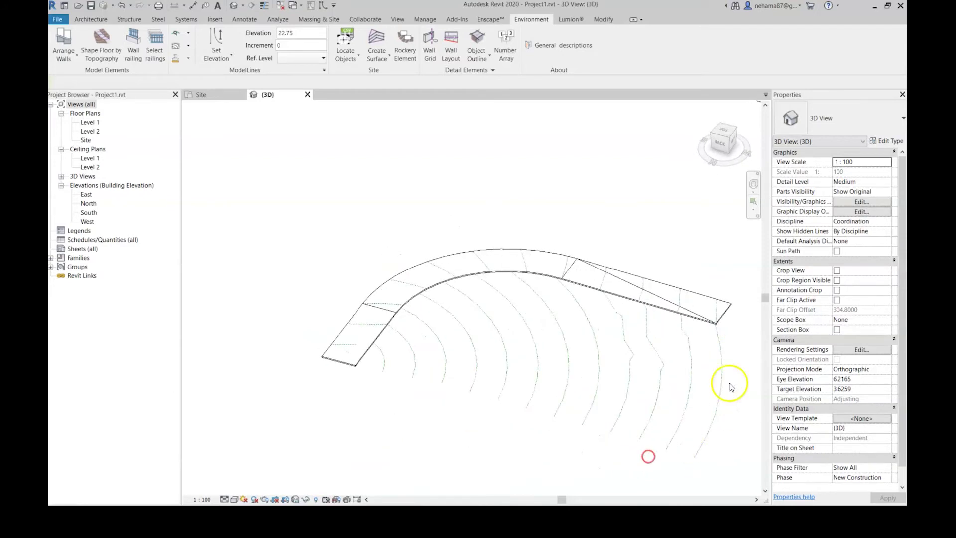
pyautogui.moveTo(666, 352); pyautogui.dragTo(513, 460)
pyautogui.scroll(3, 634, 312)
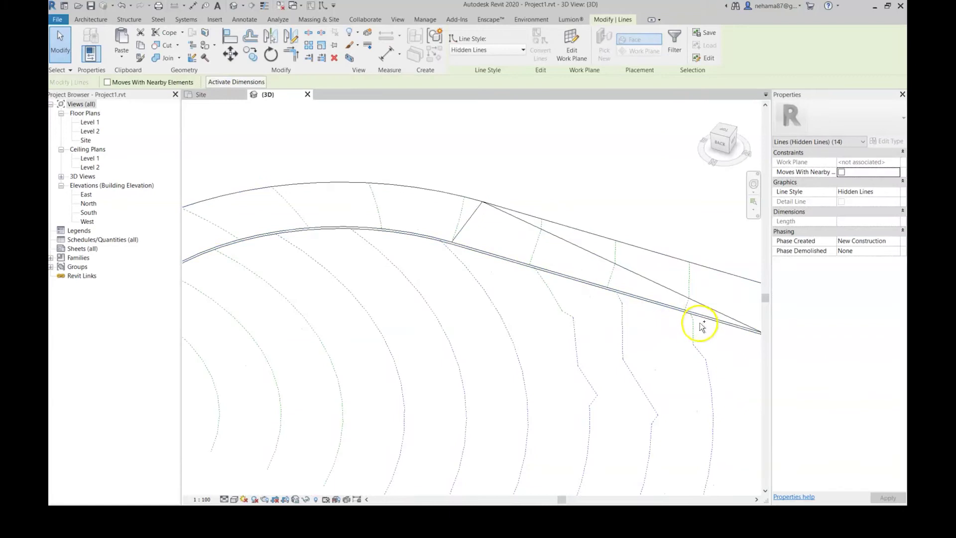
pyautogui.moveTo(698, 325); pyautogui.dragTo(500, 403)
pyautogui.scroll(3, 627, 288)
pyautogui.keyDown('ctrl'); pyautogui.click(741, 337); pyautogui.keyUp('ctrl')
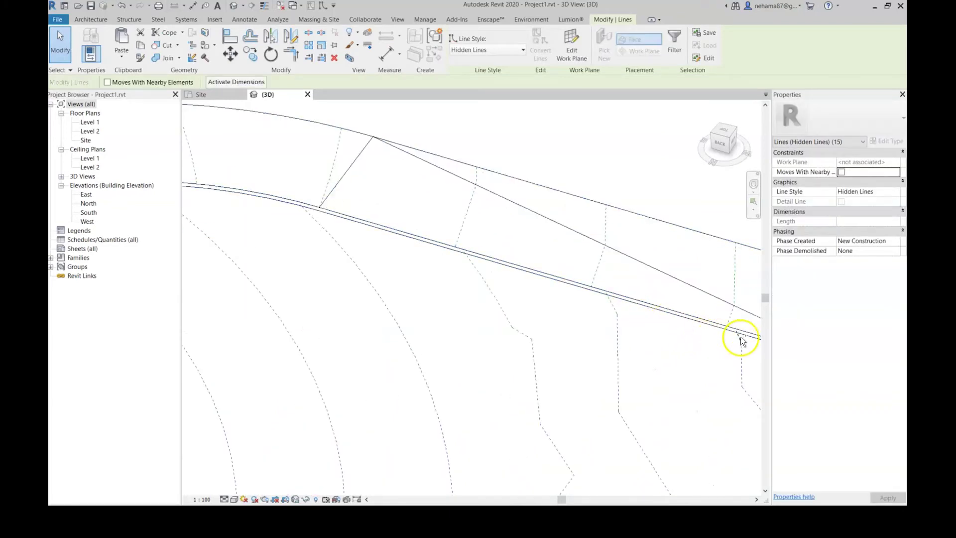
pyautogui.keyDown('ctrl'); pyautogui.click(615, 306); pyautogui.keyUp('ctrl')
pyautogui.keyDown('ctrl'); pyautogui.moveTo(520, 299); pyautogui.dragTo(471, 376); pyautogui.keyUp('ctrl')
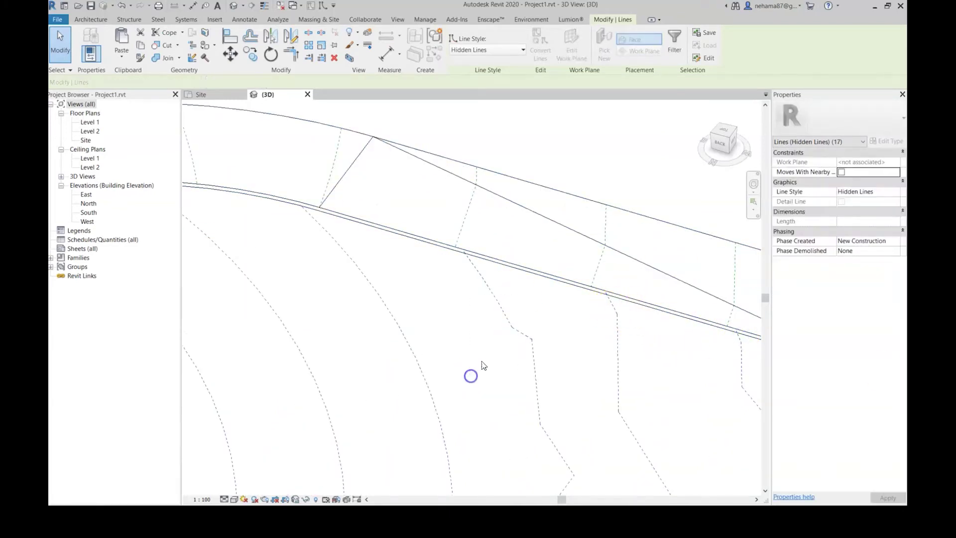
# Add the remaining contour lines along the road's inner curve and far end to the selection
pyautogui.scroll(-3, 554, 330)
pyautogui.scroll(-2, 556, 329)
pyautogui.scroll(1, 375, 322)
pyautogui.keyDown('ctrl'); pyautogui.moveTo(438, 320); pyautogui.dragTo(340, 434); pyautogui.keyUp('ctrl')
pyautogui.keyDown('ctrl'); pyautogui.moveTo(293, 392); pyautogui.dragTo(233, 425); pyautogui.keyUp('ctrl')
pyautogui.keyDown('shift'); pyautogui.click(252, 387); pyautogui.keyUp('shift')
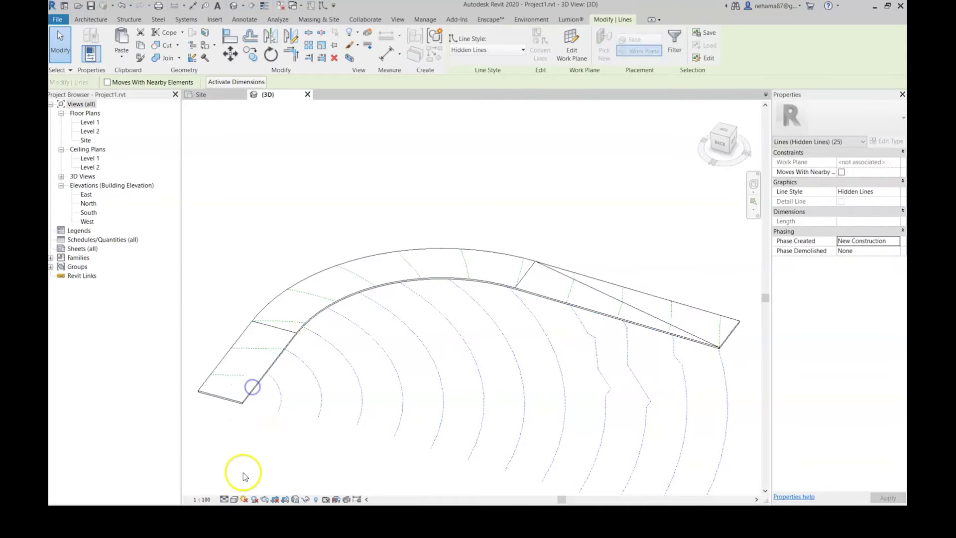
pyautogui.scroll(-2, 487, 324)
pyautogui.keyDown('shift'); pyautogui.moveTo(559, 323); pyautogui.dragTo(193, 367, button='middle'); pyautogui.keyUp('shift')
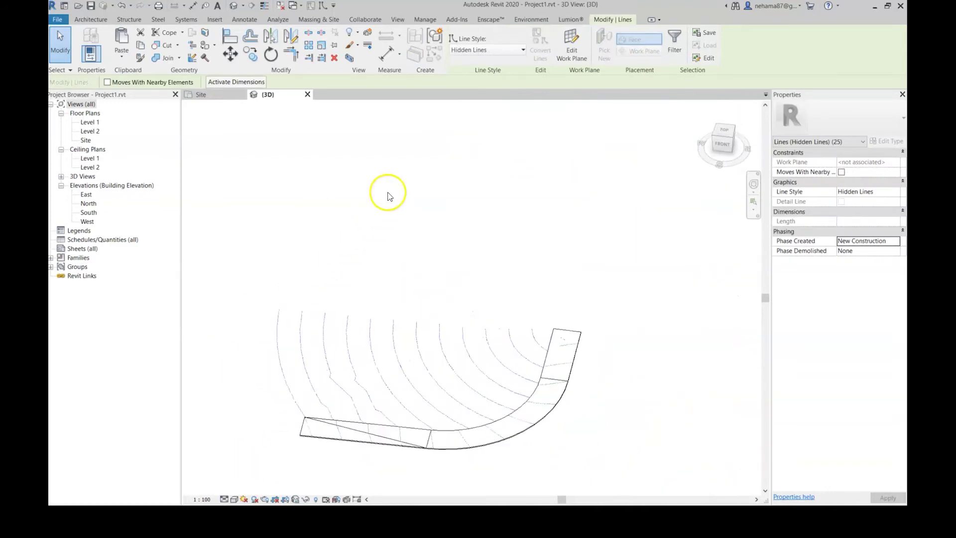
# Create a topography surface from the selected contour lines using Create Surface
pyautogui.click(521, 22)
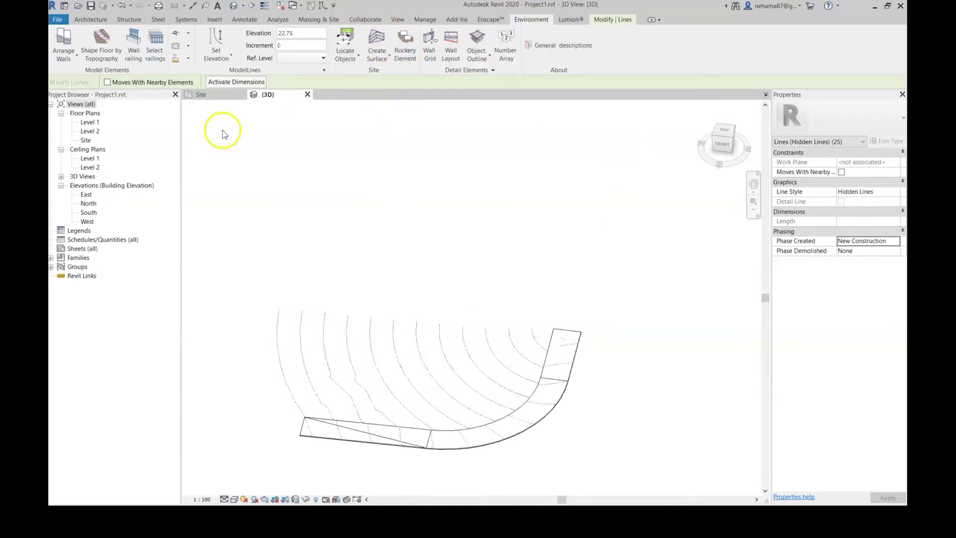
pyautogui.click(222, 95)
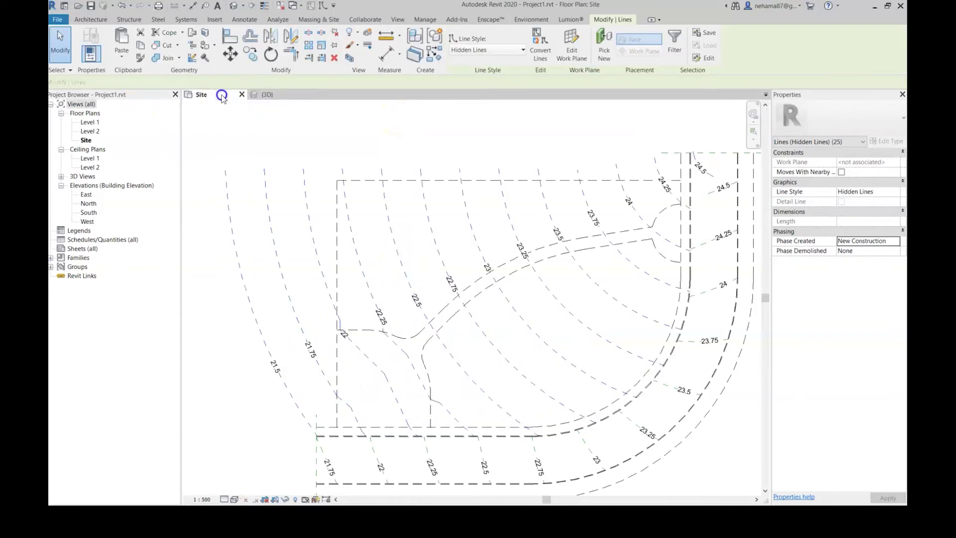
pyautogui.click(279, 96)
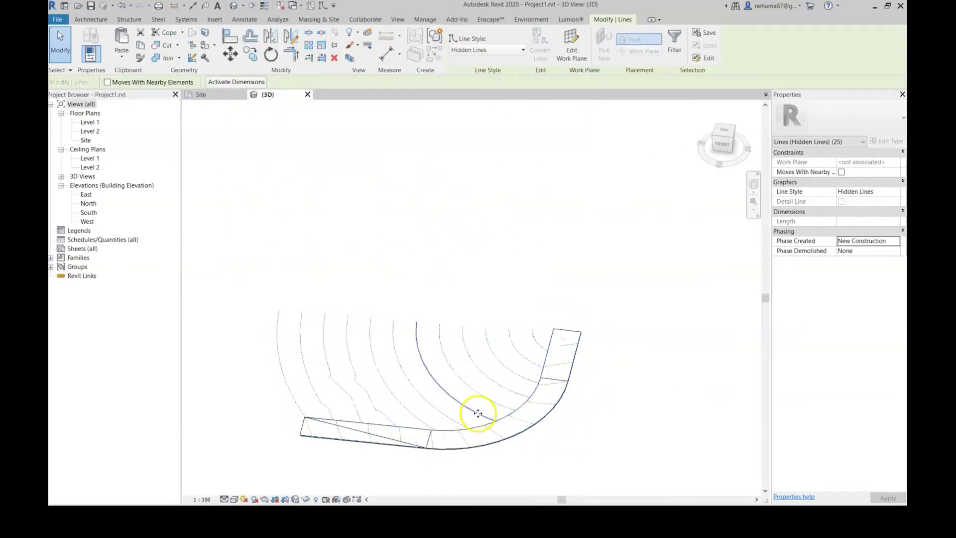
pyautogui.keyDown('shift'); pyautogui.moveTo(473, 407); pyautogui.dragTo(474, 455, button='middle'); pyautogui.keyUp('shift')
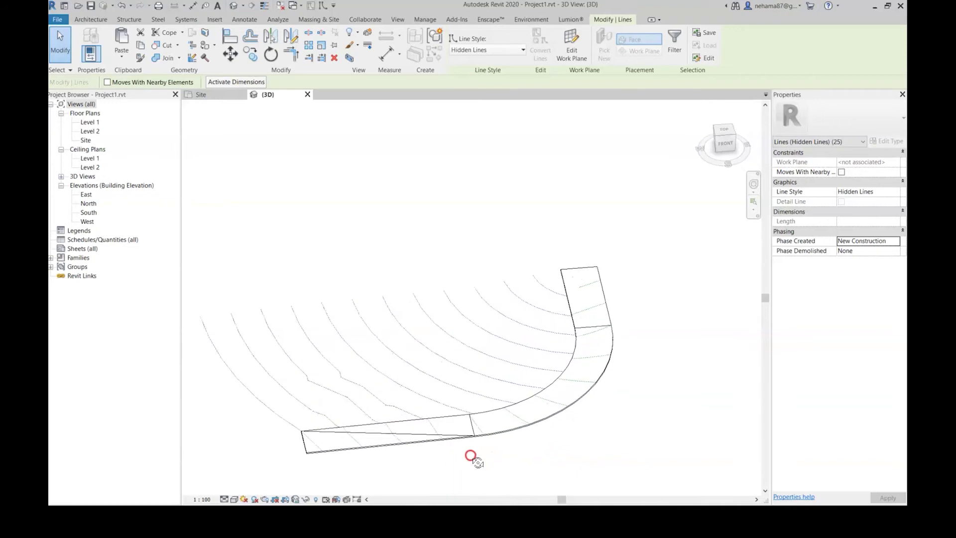
pyautogui.click(545, 21)
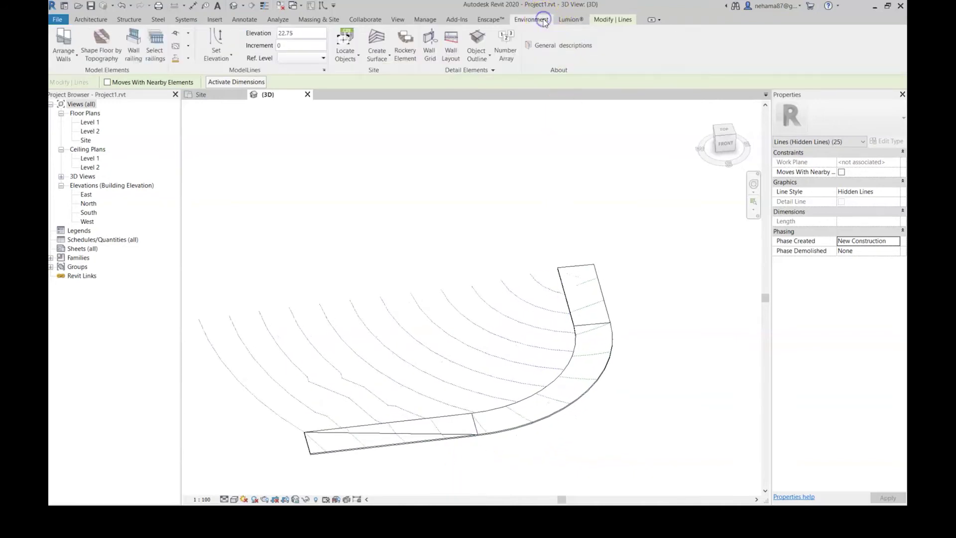
pyautogui.click(378, 31)
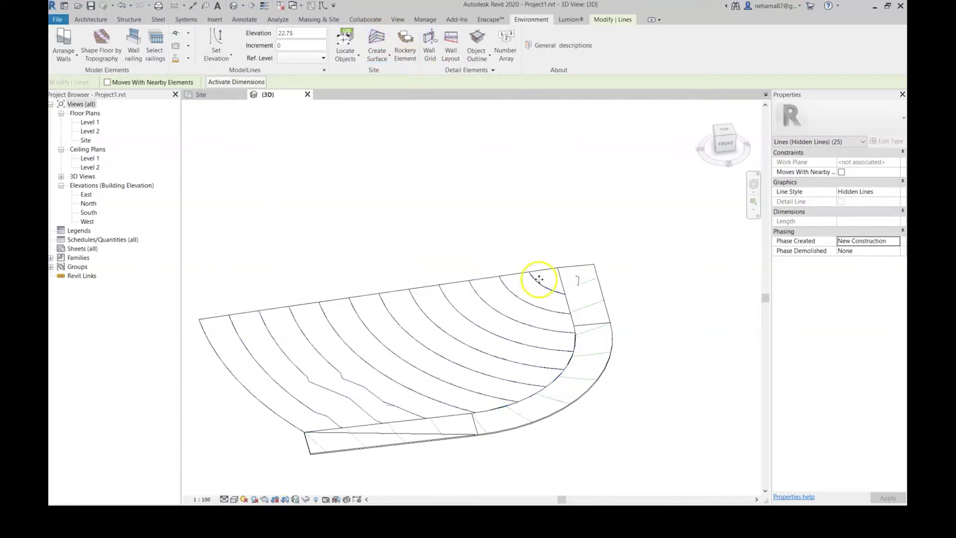
pyautogui.scroll(-2, 577, 319)
pyautogui.keyDown('shift'); pyautogui.moveTo(683, 356); pyautogui.dragTo(611, 446, button='middle'); pyautogui.keyUp('shift')
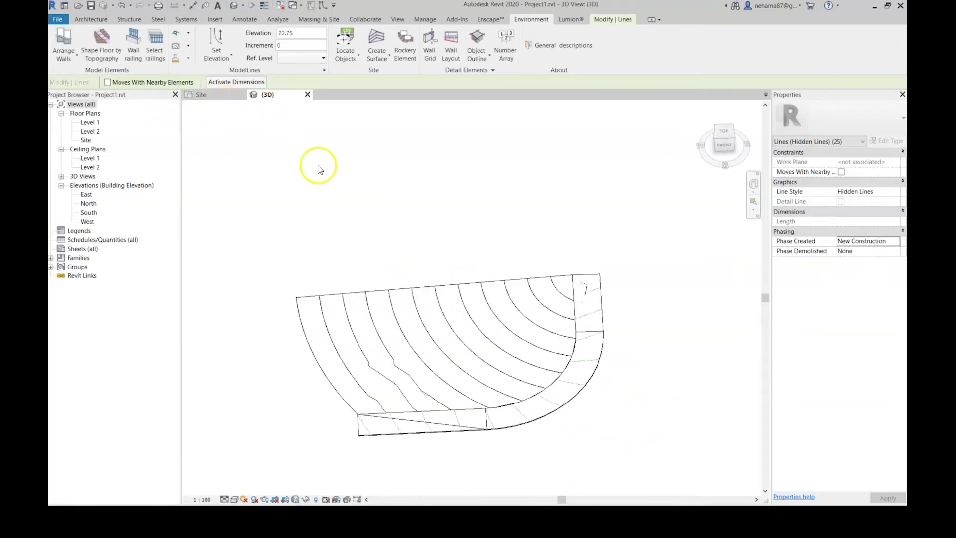
# Examine the new surface in the Site floor plan and 3D view, and look at the Add To Surface option
pyautogui.click(222, 100)
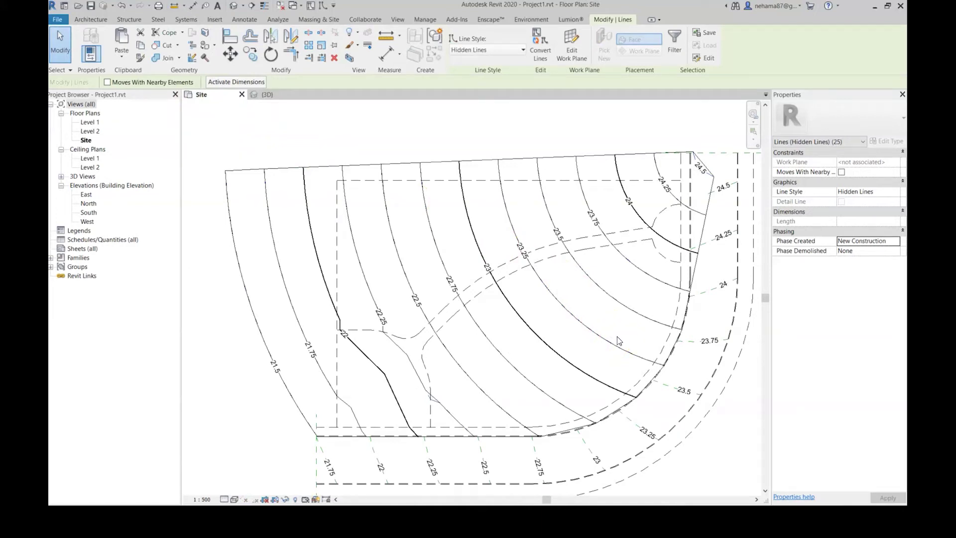
pyautogui.click(531, 20)
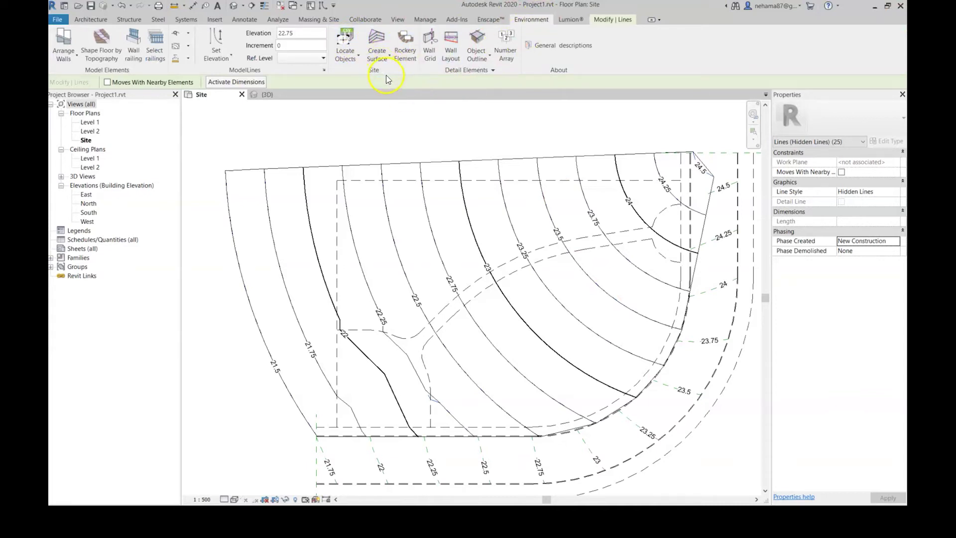
pyautogui.click(374, 60)
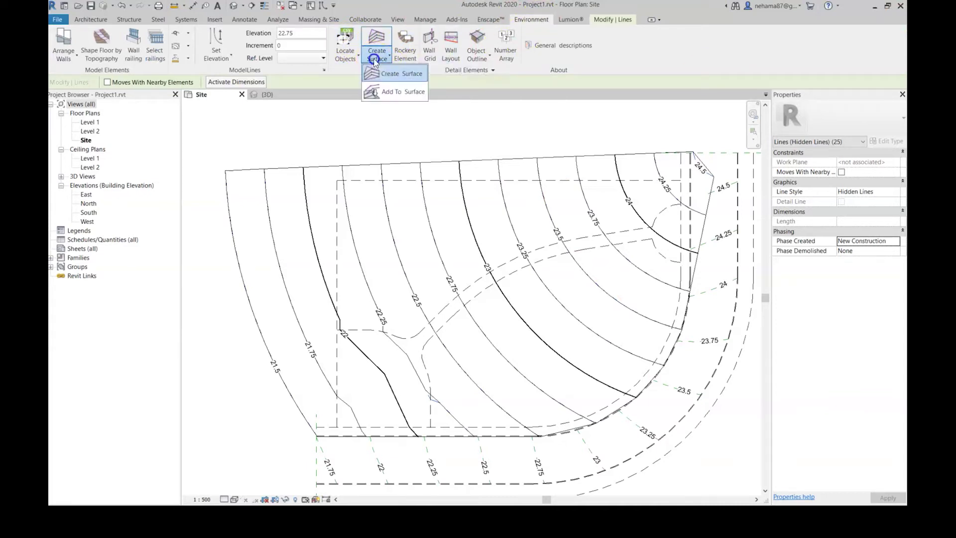
pyautogui.click(382, 94)
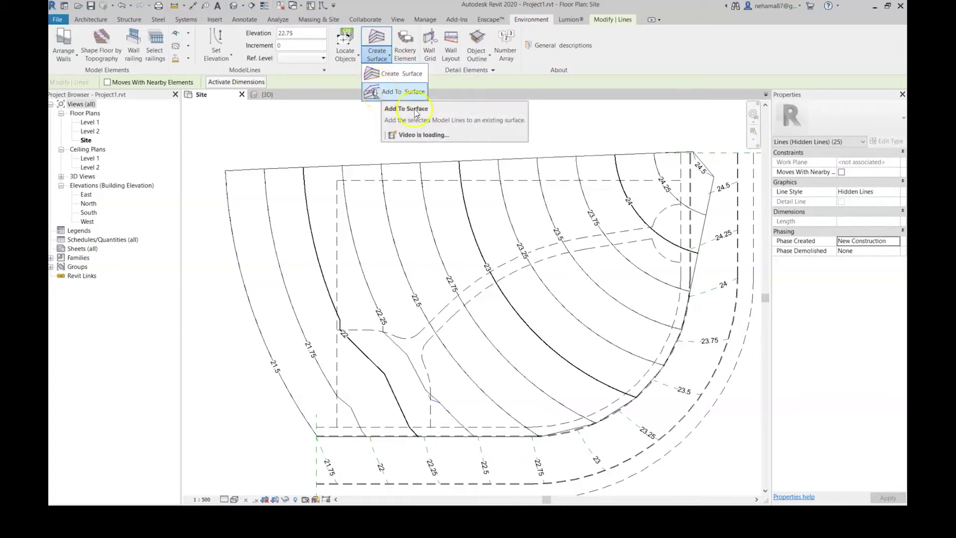
pyautogui.click(436, 125)
pyautogui.scroll(-2, 294, 180)
pyautogui.moveTo(448, 269); pyautogui.dragTo(413, 251, button='middle')
pyautogui.scroll(1, 413, 251)
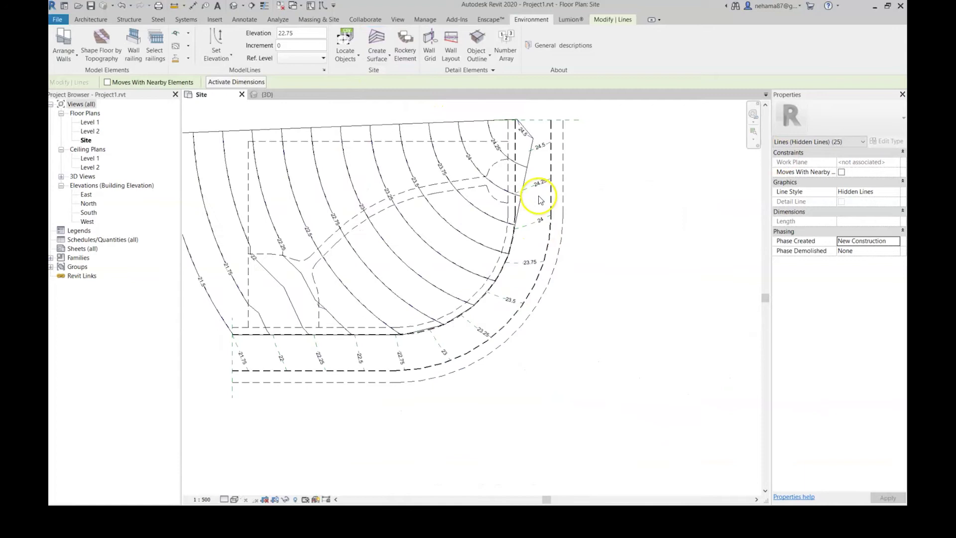
pyautogui.moveTo(550, 263); pyautogui.dragTo(585, 293, button='middle')
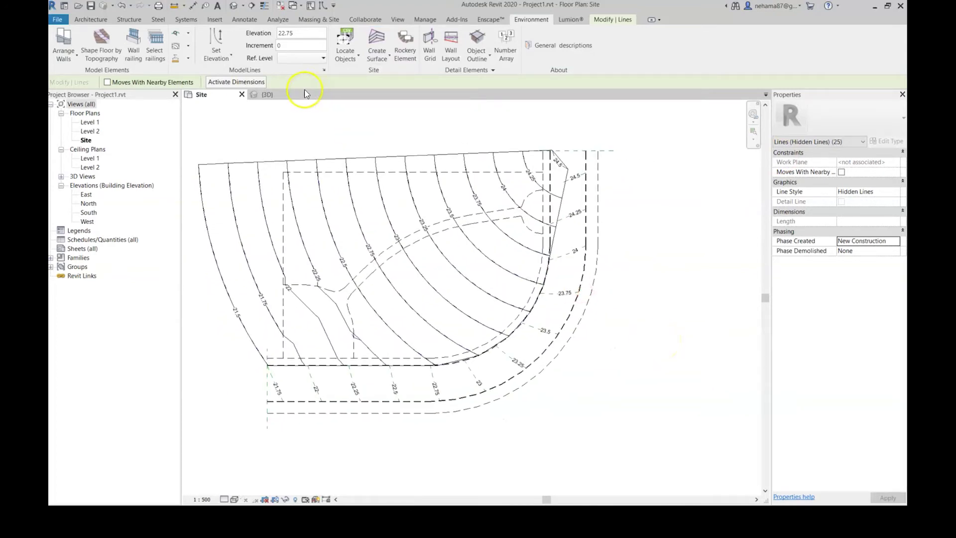
pyautogui.click(284, 93)
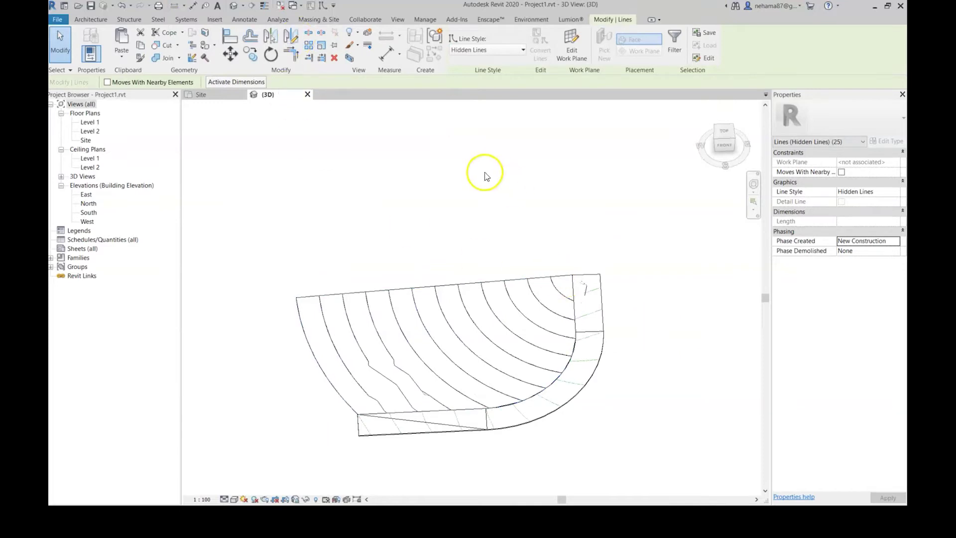
pyautogui.click(203, 95)
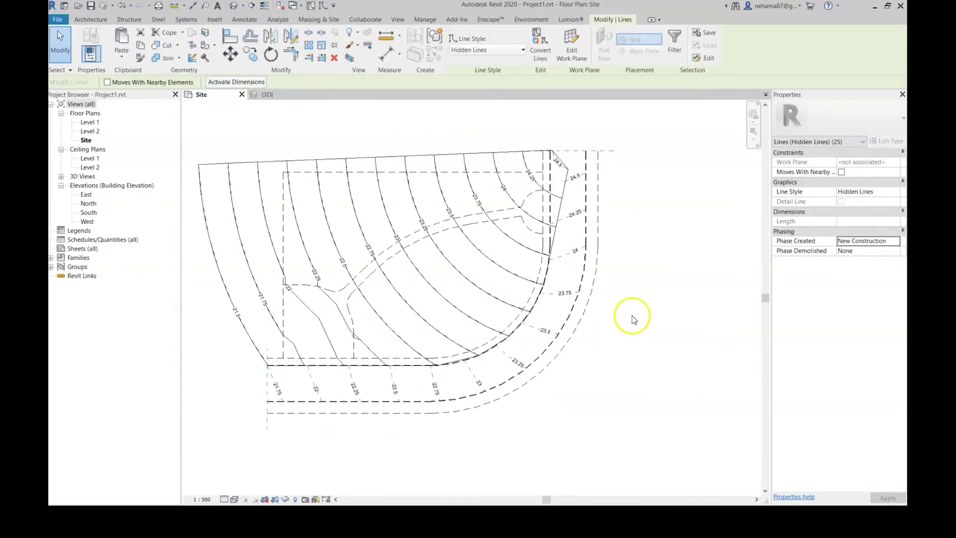
pyautogui.click(271, 95)
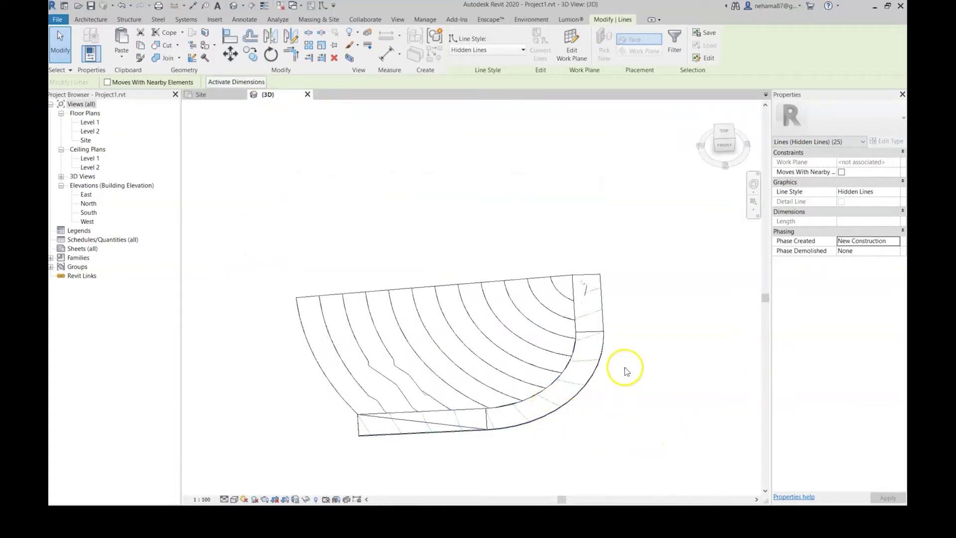
# Temporarily hide the curved road floor in the 3D view
pyautogui.click(507, 438)
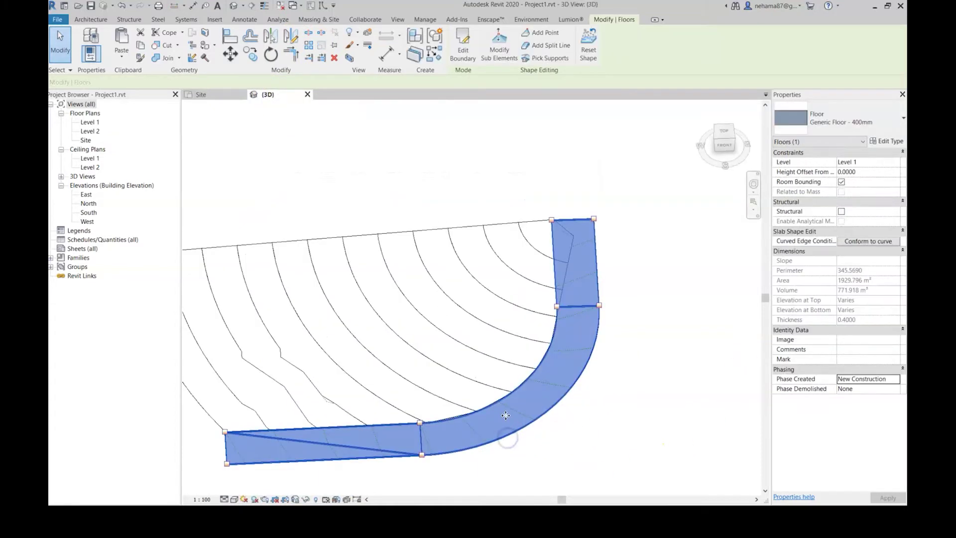
pyautogui.press('h')
pyautogui.press('h')
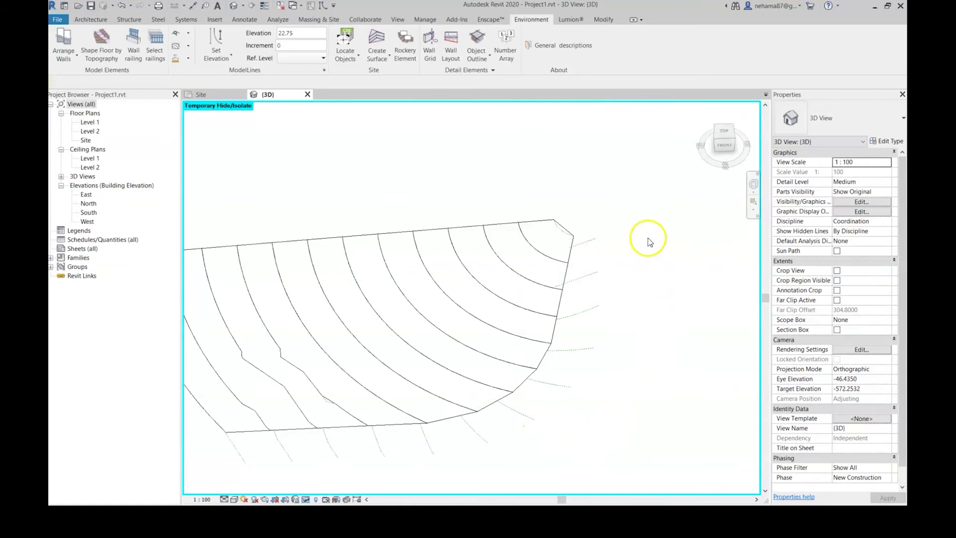
# Select the short contour lines along the road together with the topography surface in the 3D view
pyautogui.moveTo(620, 311); pyautogui.dragTo(224, 469)
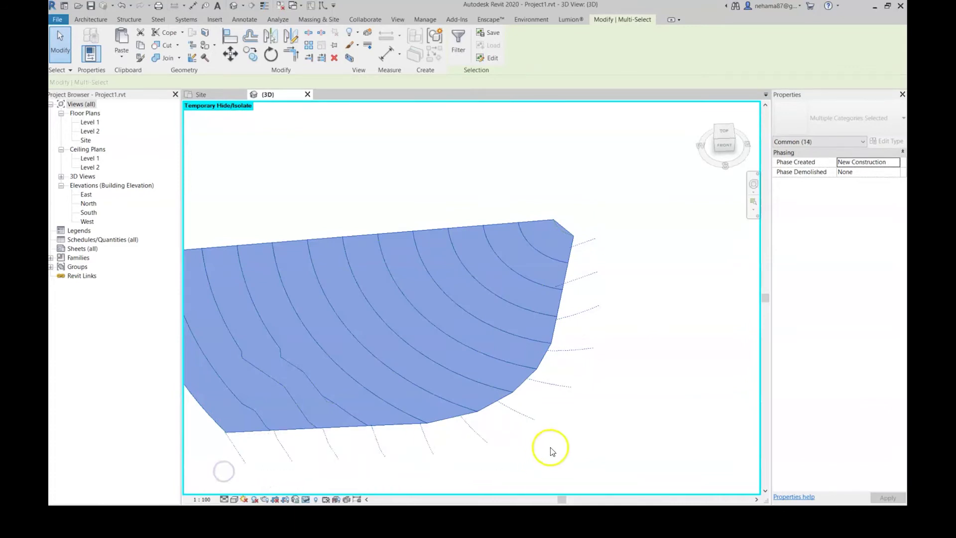
pyautogui.keyDown('shift'); pyautogui.click(516, 377); pyautogui.keyUp('shift')
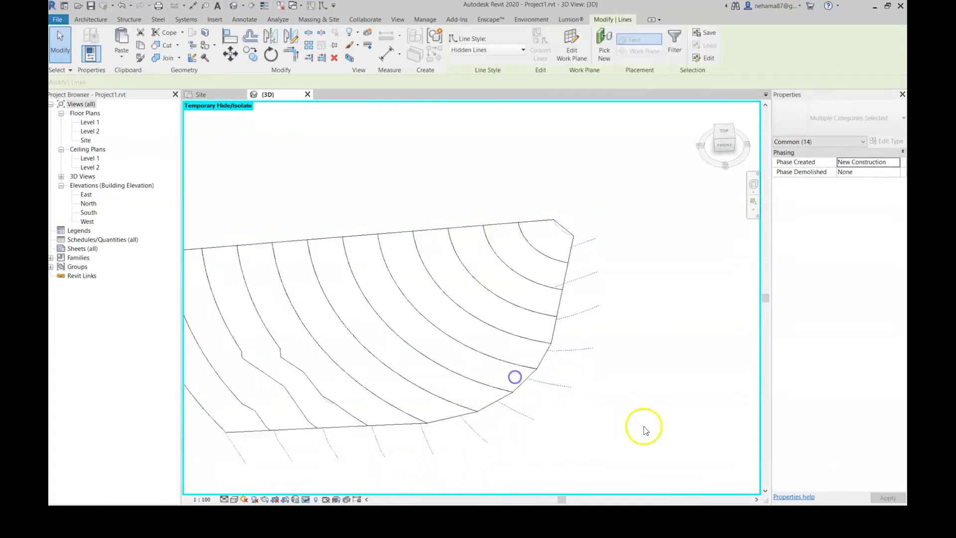
pyautogui.scroll(-2, 656, 355)
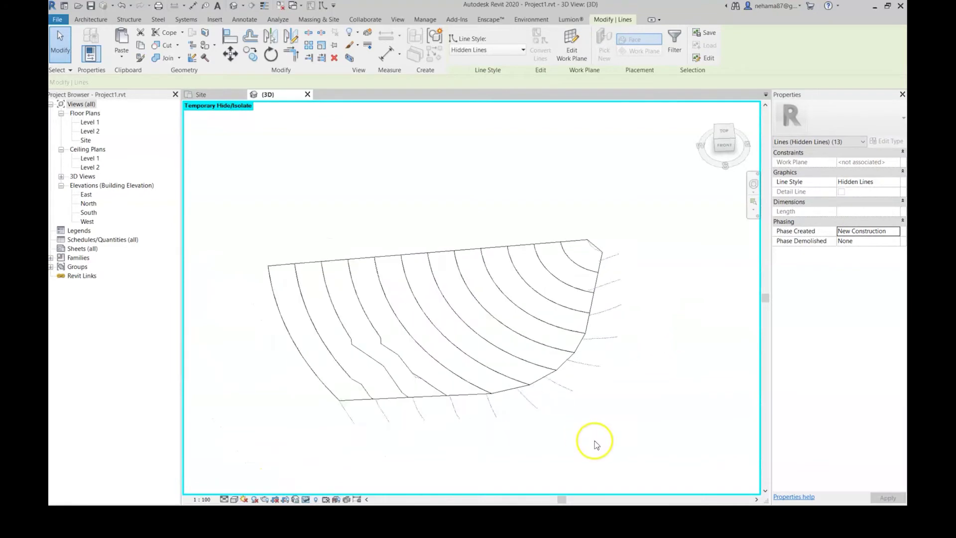
pyautogui.scroll(1, 595, 442)
pyautogui.keyDown('ctrl'); pyautogui.click(538, 343); pyautogui.keyUp('ctrl')
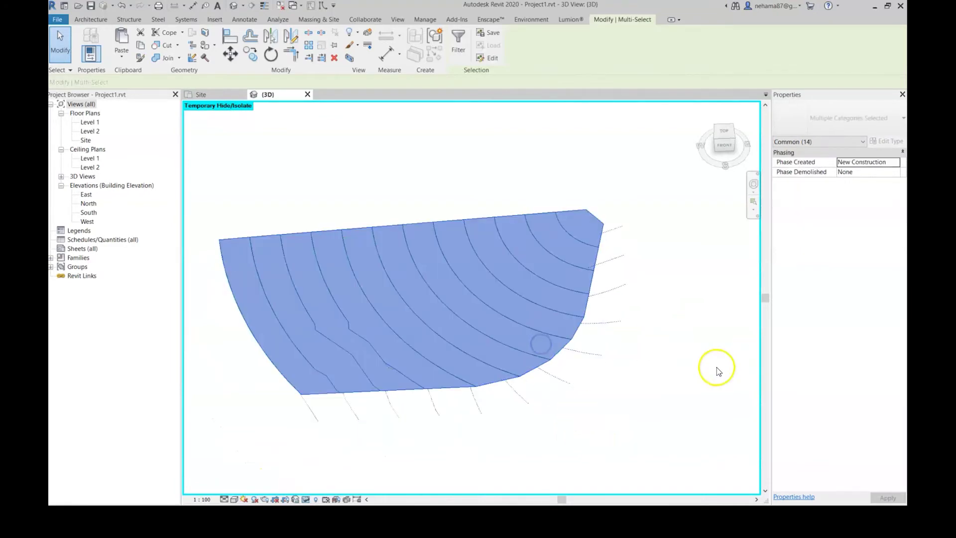
pyautogui.keyDown('ctrl'); pyautogui.click(590, 430); pyautogui.keyUp('ctrl')
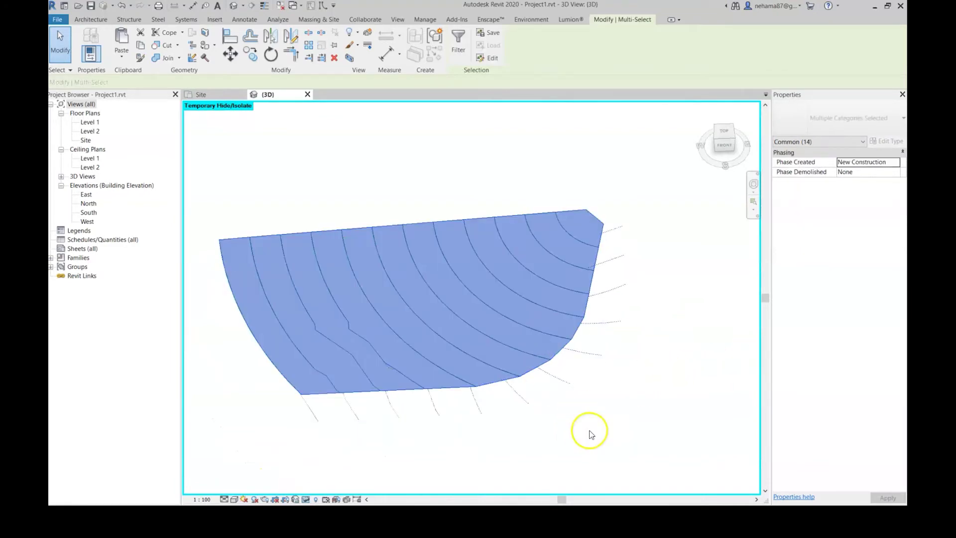
pyautogui.keyDown('ctrl'); pyautogui.click(275, 154); pyautogui.keyUp('ctrl')
pyautogui.keyDown('ctrl'); pyautogui.click(527, 310); pyautogui.keyUp('ctrl')
pyautogui.keyDown('ctrl'); pyautogui.click(627, 274); pyautogui.keyUp('ctrl')
pyautogui.keyDown('ctrl'); pyautogui.click(270, 439); pyautogui.keyUp('ctrl')
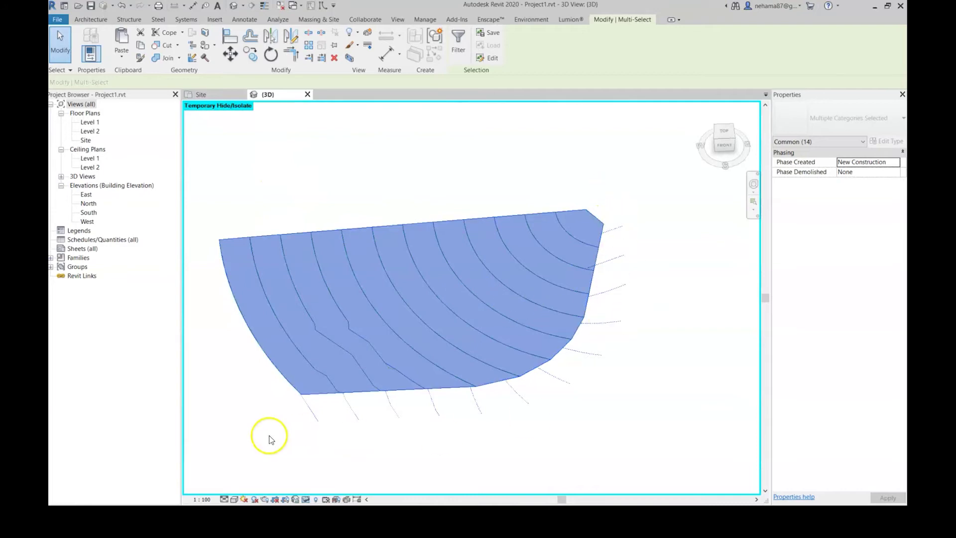
# Add the selected road contour lines to the topography surface in the Site floor plan with Add To Surface, and inspect the contours along the road
pyautogui.click(218, 94)
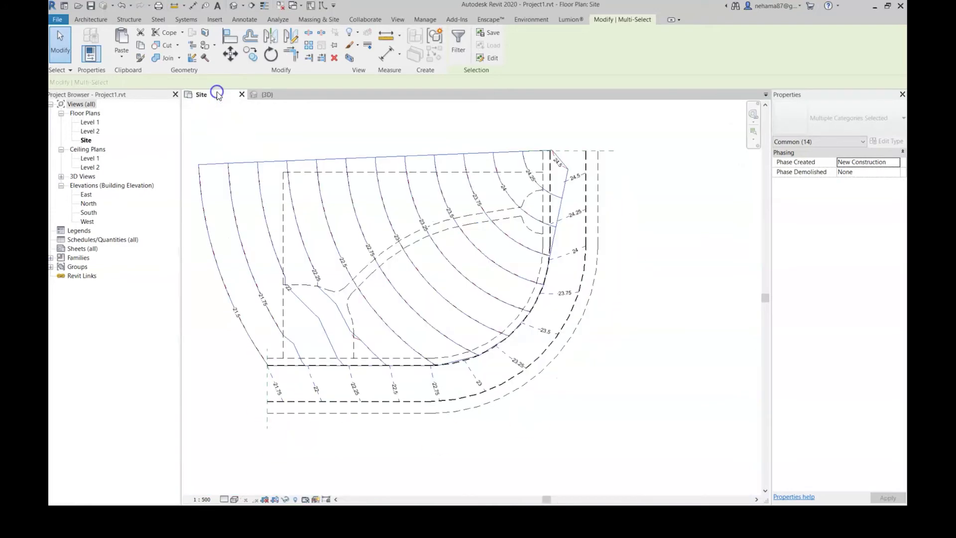
pyautogui.keyDown('ctrl'); pyautogui.click(697, 381); pyautogui.keyUp('ctrl')
pyautogui.scroll(-1, 638, 297)
pyautogui.moveTo(649, 258); pyautogui.dragTo(648, 331, button='middle')
pyautogui.scroll(1, 612, 423)
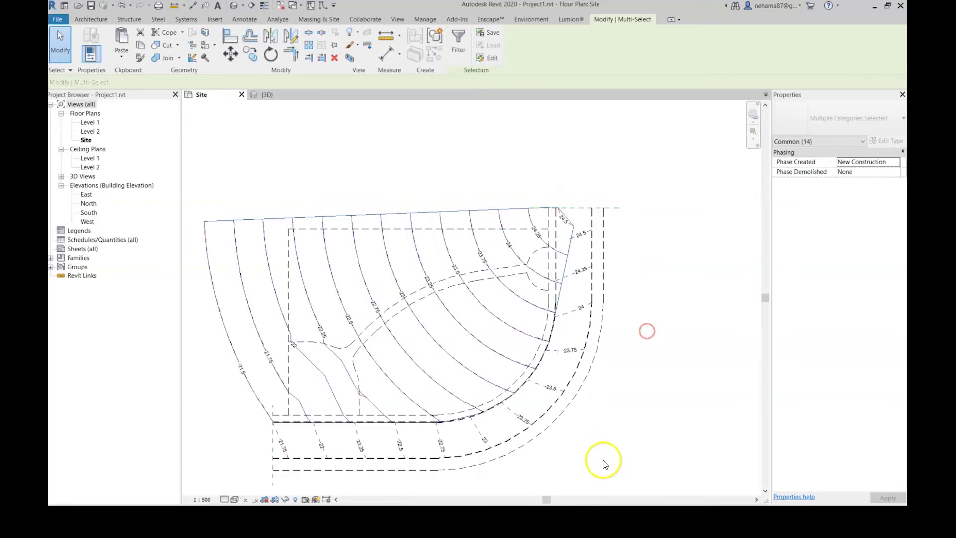
pyautogui.moveTo(560, 443); pyautogui.dragTo(595, 400, button='middle')
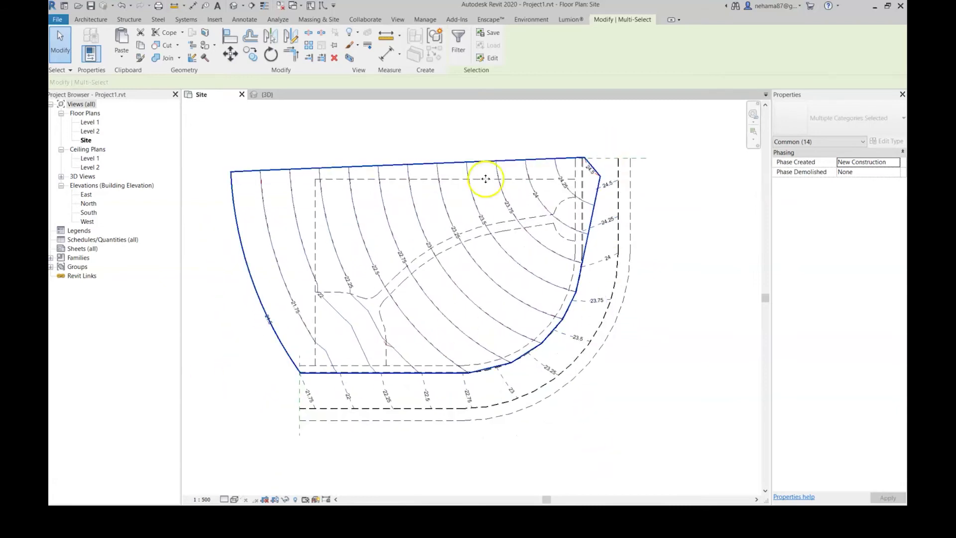
pyautogui.click(544, 19)
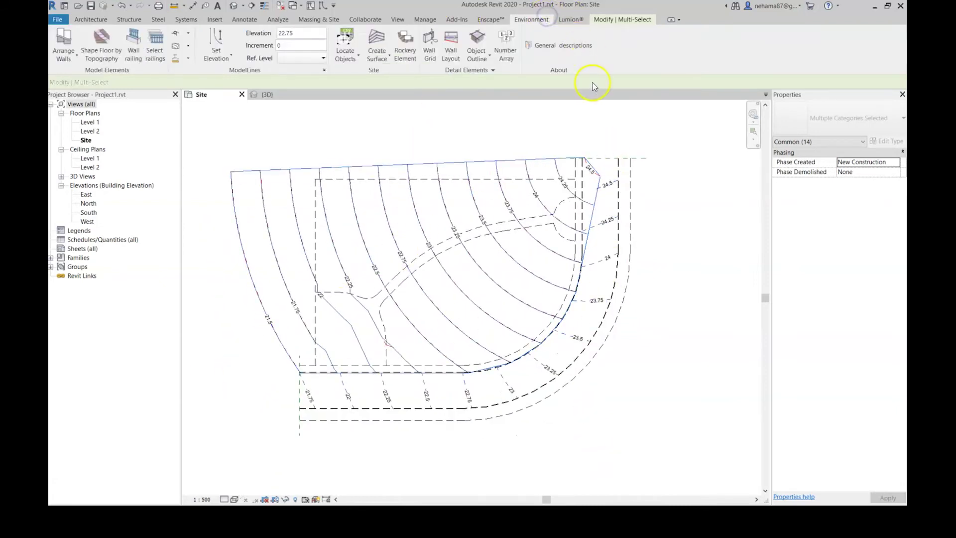
pyautogui.click(377, 55)
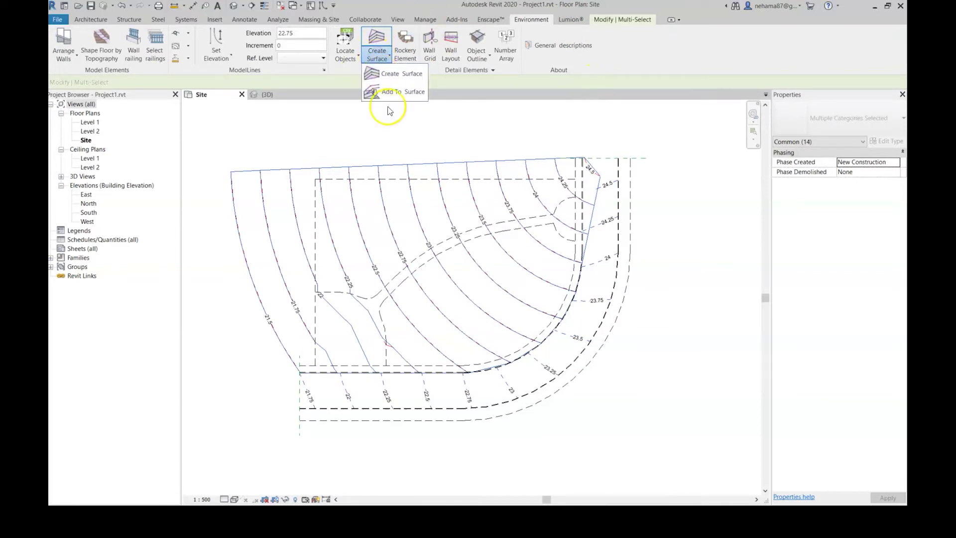
pyautogui.click(378, 93)
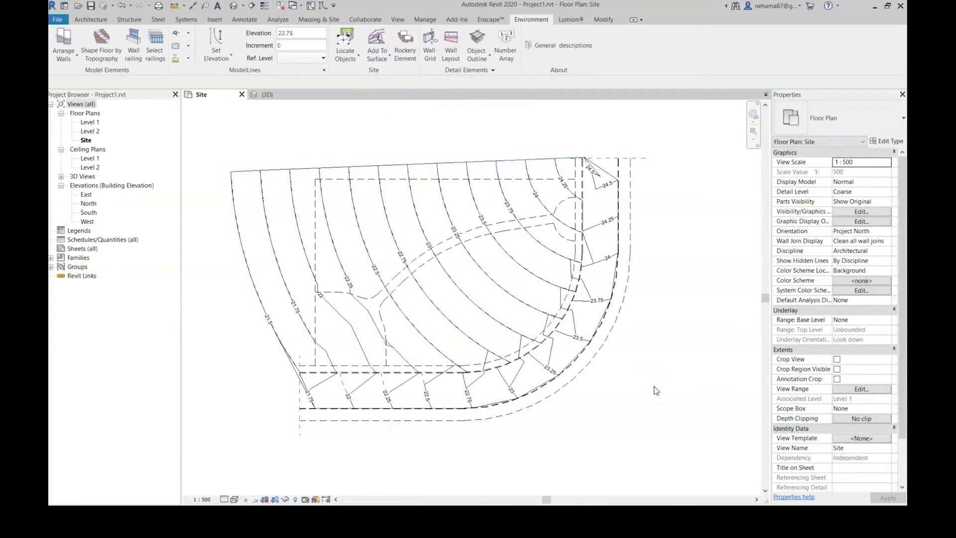
pyautogui.scroll(1, 388, 379)
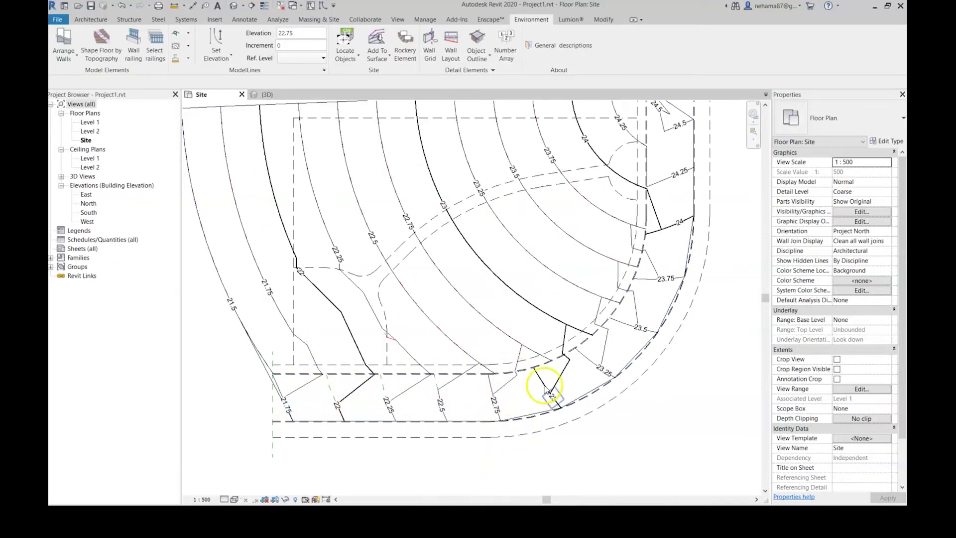
pyautogui.scroll(-3, 574, 413)
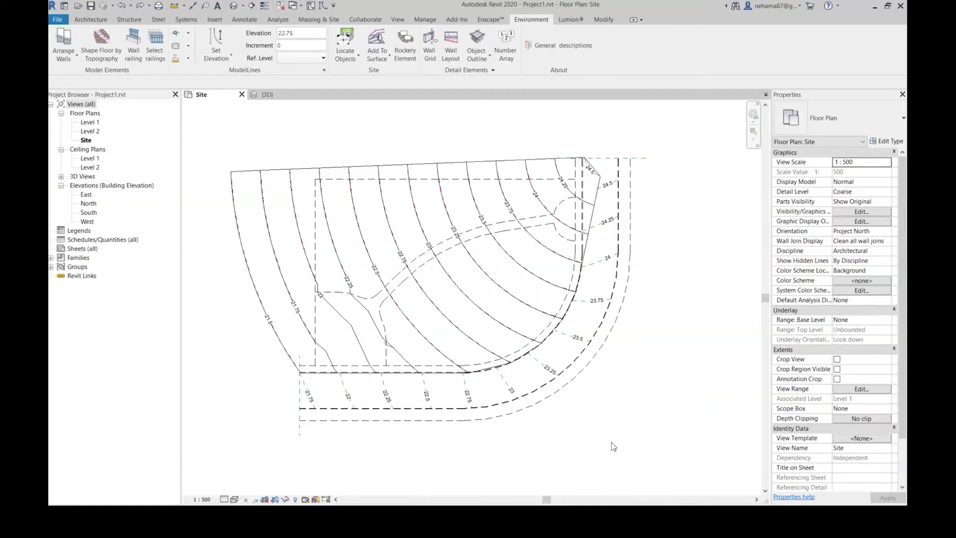
# Examine the upper and lower parts of the split topography surface below the main site by selecting each one
pyautogui.scroll(-5, 614, 351)
pyautogui.scroll(2, 636, 438)
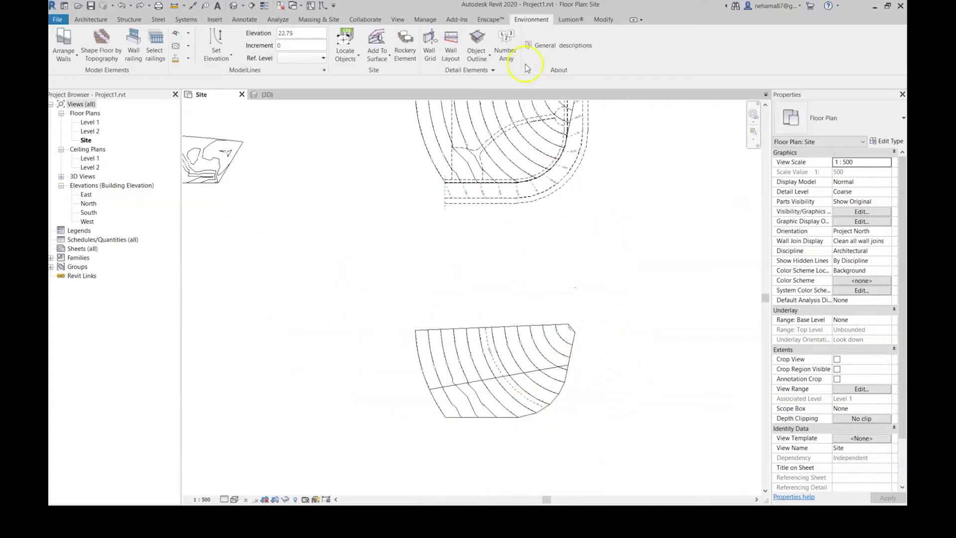
pyautogui.scroll(3, 570, 339)
pyautogui.click(294, 255)
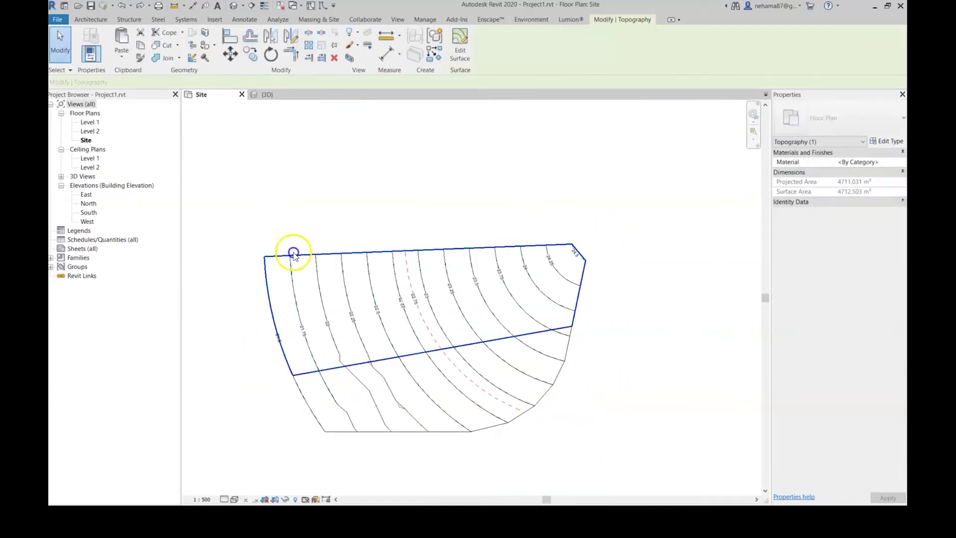
pyautogui.click(450, 433)
pyautogui.scroll(2, 568, 353)
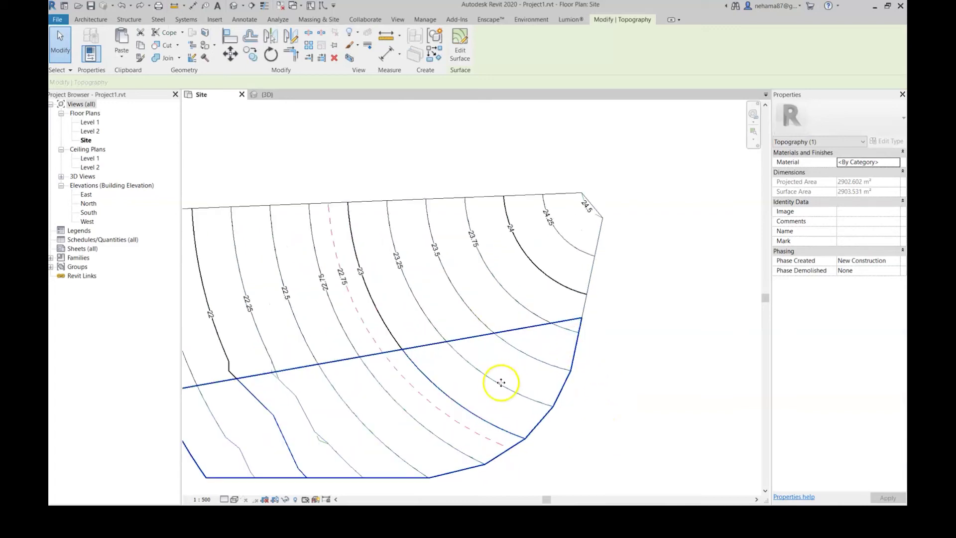
pyautogui.moveTo(501, 382); pyautogui.dragTo(604, 395, button='middle')
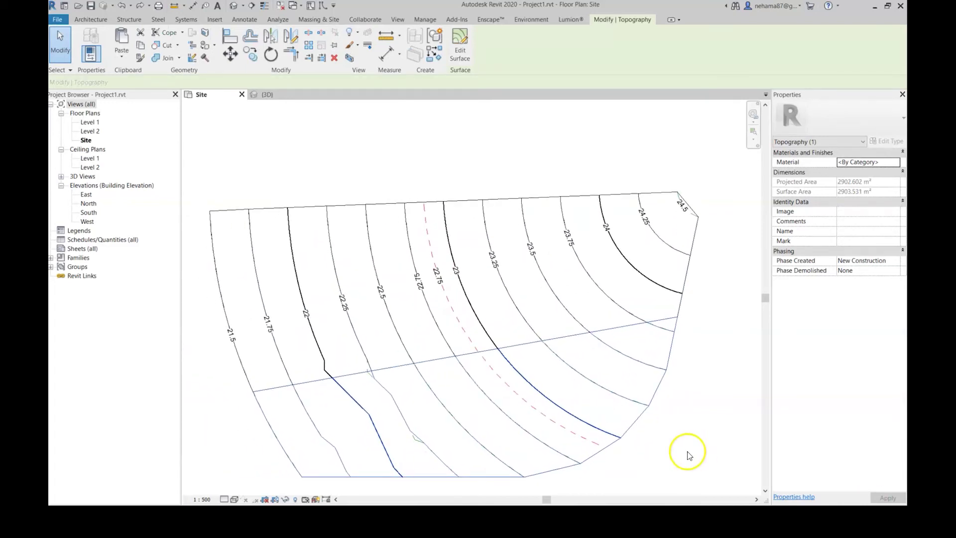
pyautogui.scroll(-2, 687, 451)
pyautogui.scroll(1, 583, 442)
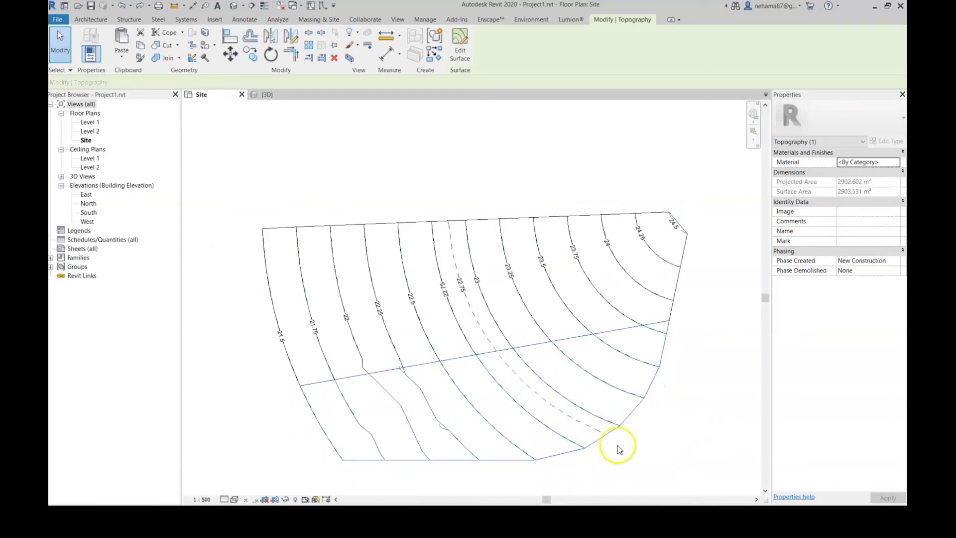
pyautogui.scroll(1, 670, 447)
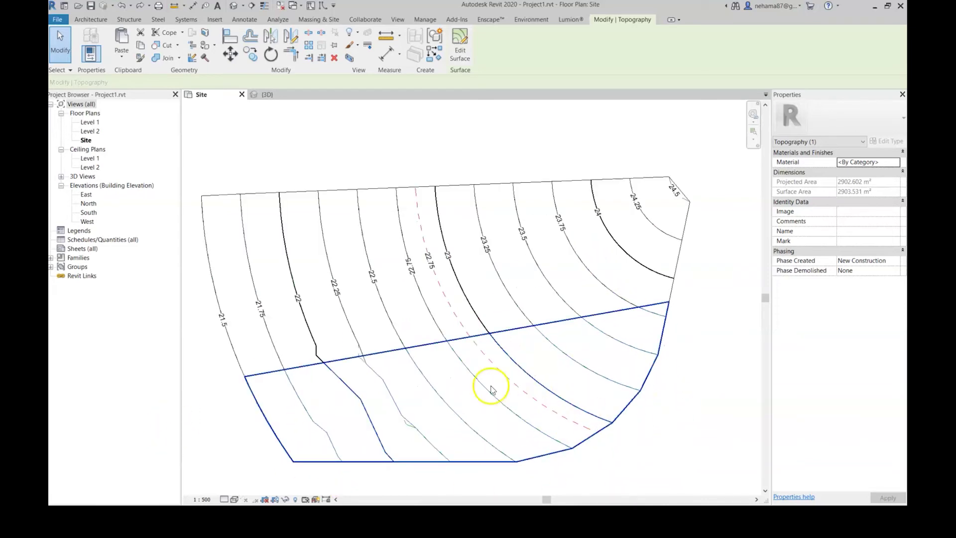
# Try to add the full-length dashed 22.75 contour line to the lower part of the split surface with Add To Surface
pyautogui.click(541, 401)
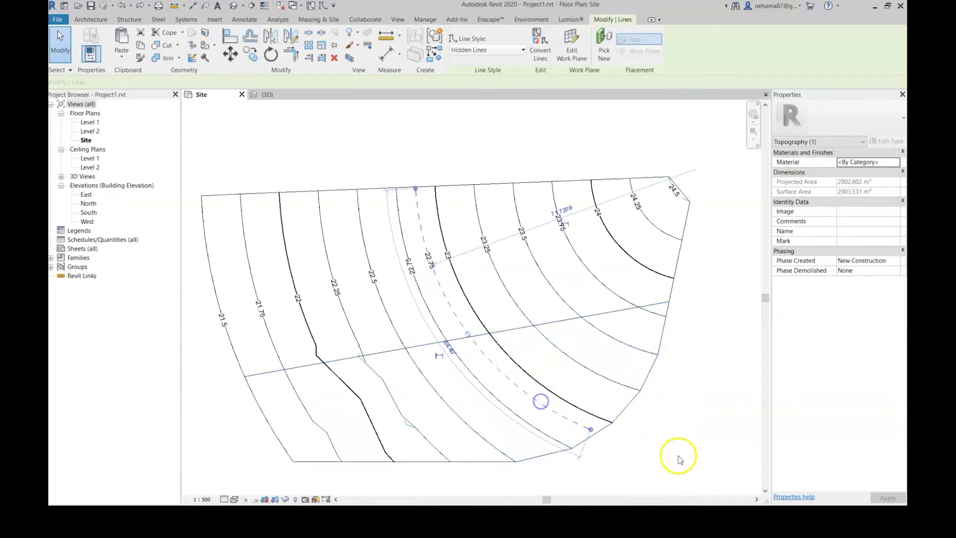
pyautogui.keyDown('ctrl'); pyautogui.click(625, 410); pyautogui.keyUp('ctrl')
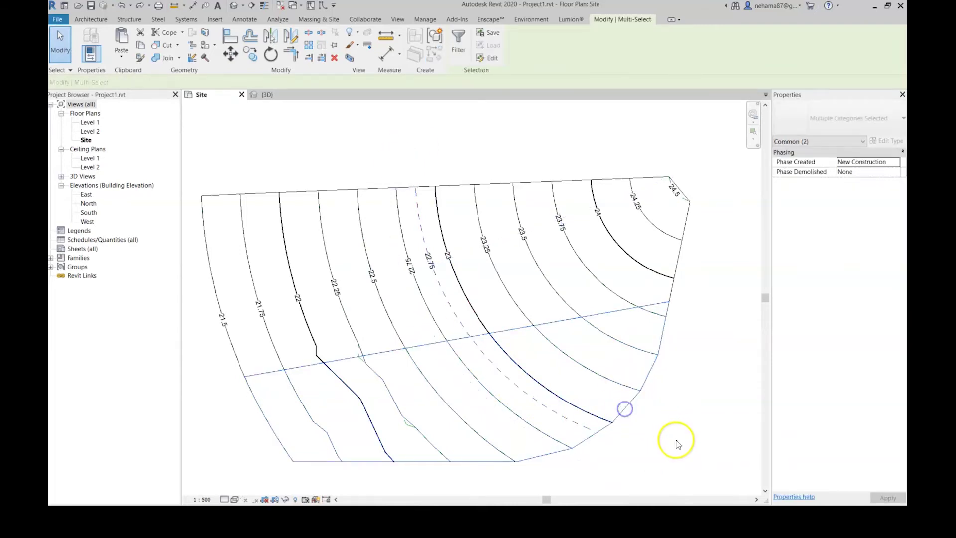
pyautogui.click(540, 20)
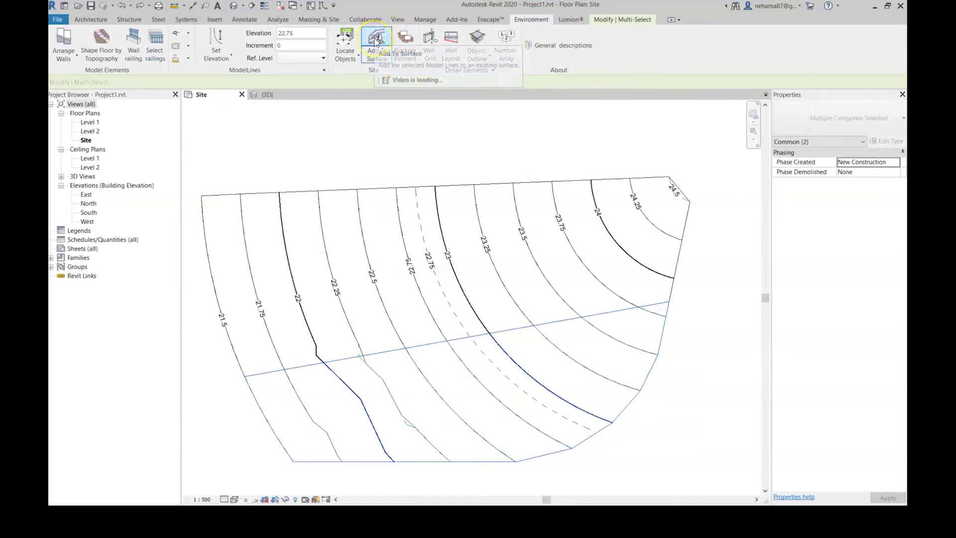
pyautogui.click(375, 42)
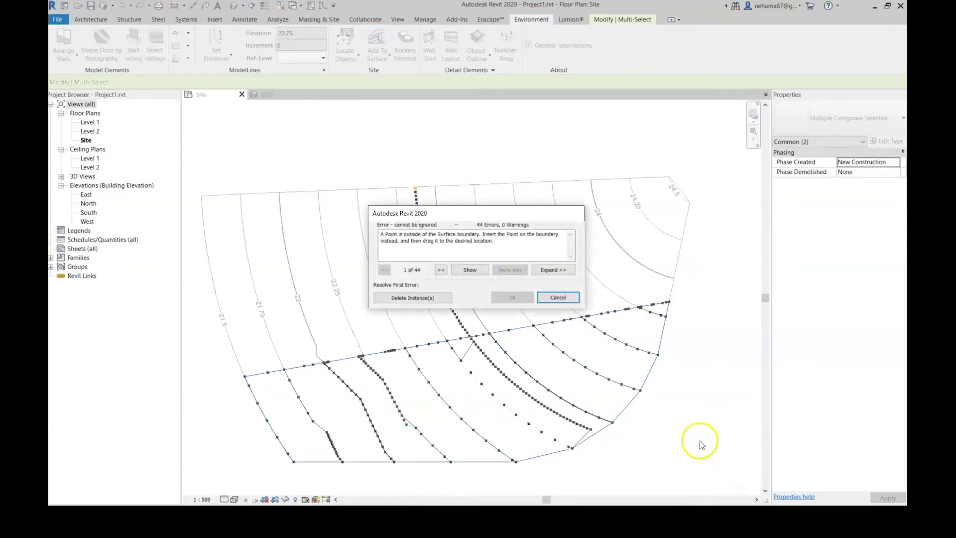
pyautogui.click(558, 298)
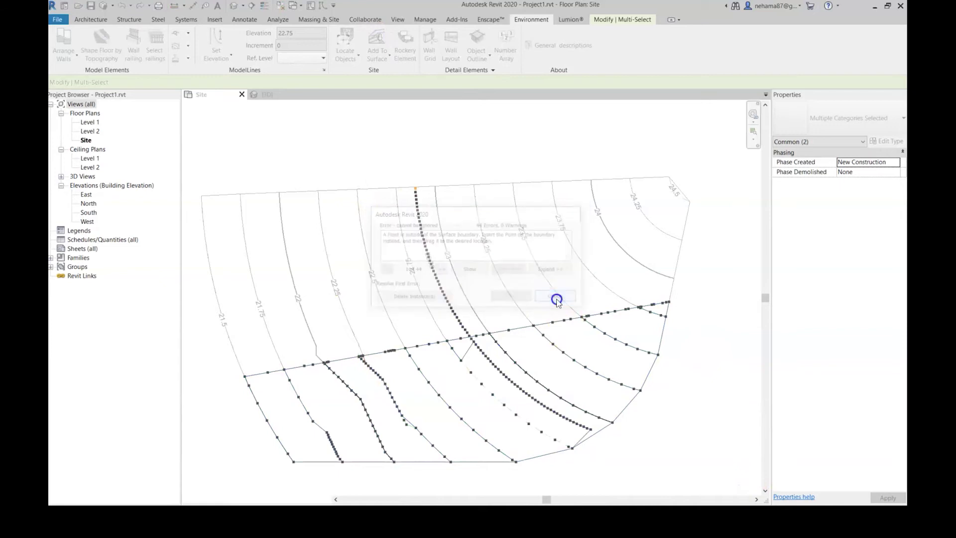
# Shorten the dashed contour line to about 39.67 m, starting it at the surface's split line, and delete its elevation note
pyautogui.click(504, 372)
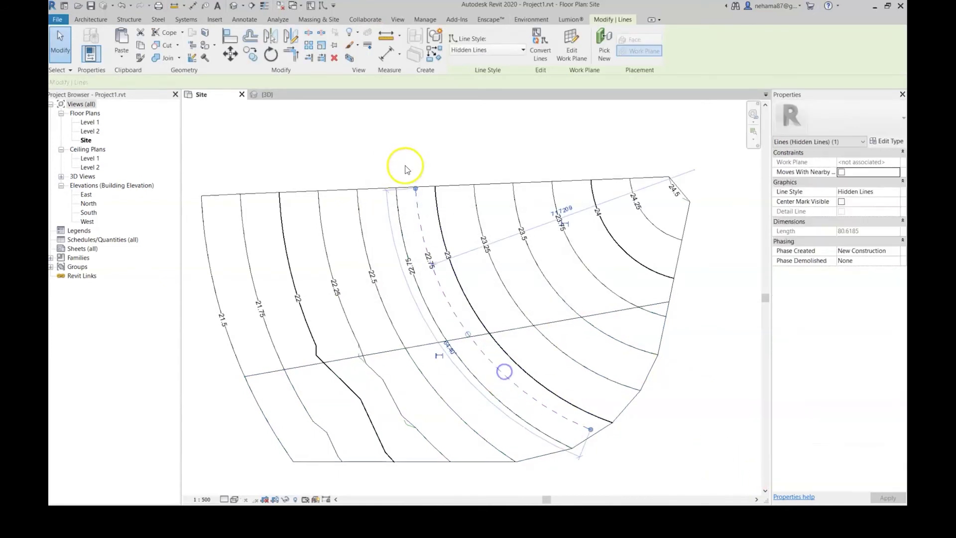
pyautogui.moveTo(415, 189); pyautogui.dragTo(470, 336)
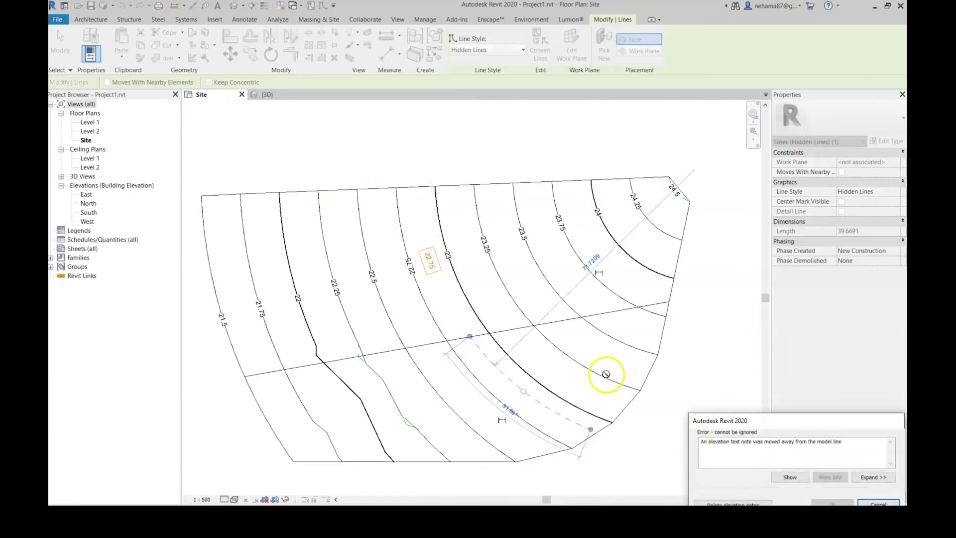
pyautogui.click(760, 503)
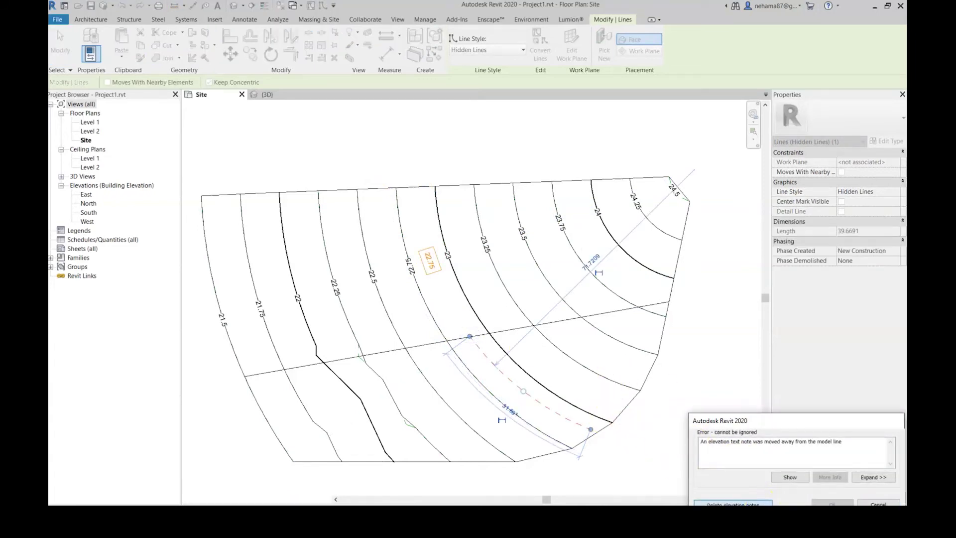
# Try to add the dashed line that starts on the split line to the lower surface part with Add To Surface
pyautogui.keyDown('ctrl'); pyautogui.click(628, 410); pyautogui.keyUp('ctrl')
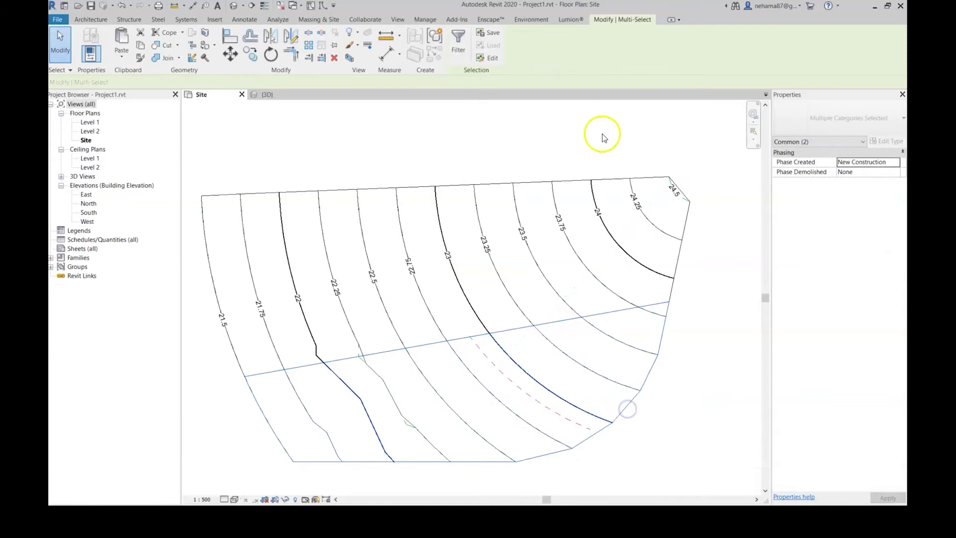
pyautogui.click(524, 19)
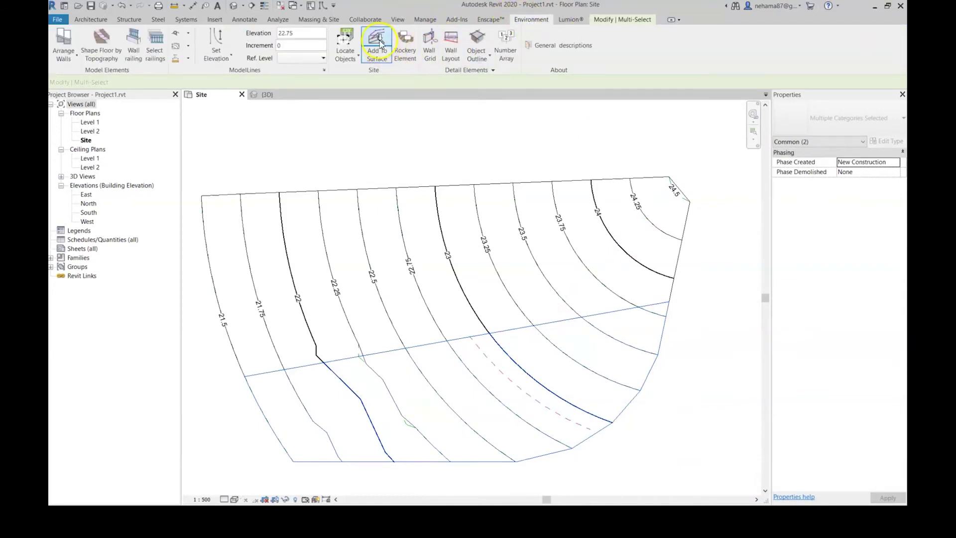
pyautogui.click(377, 47)
pyautogui.click(621, 392)
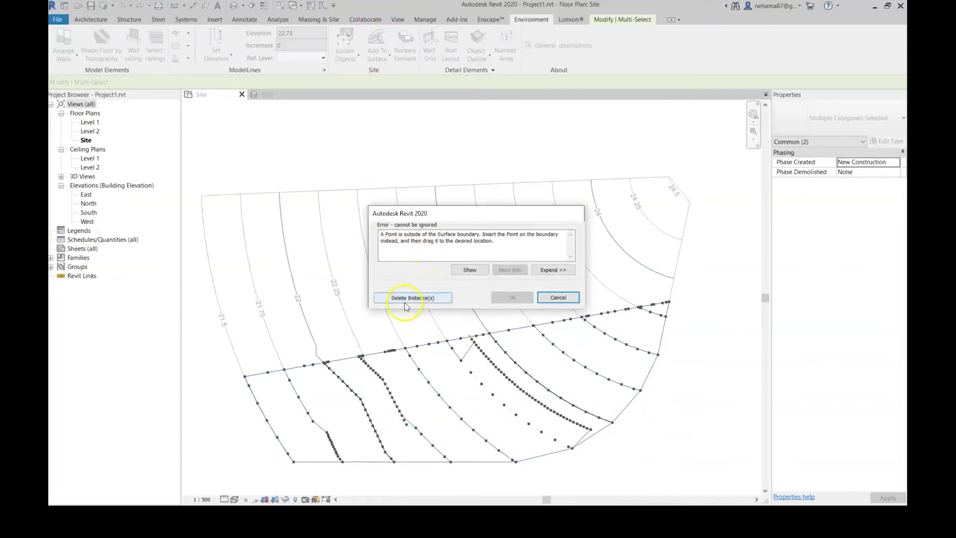
pyautogui.click(559, 299)
# Shorten the dashed line to about 38.17 m so its upper end lies inside the lower surface's boundary
pyautogui.click(516, 343)
pyautogui.scroll(3, 465, 336)
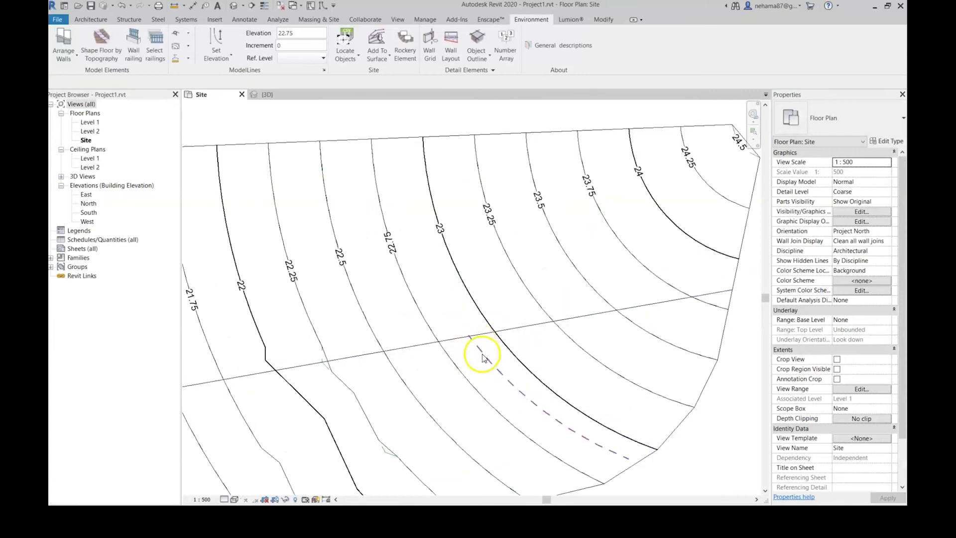
pyautogui.click(468, 340)
pyautogui.moveTo(468, 337)
pyautogui.mouseDown()
pyautogui.moveTo(482, 342)
pyautogui.moveTo(472, 342)
pyautogui.mouseUp()
pyautogui.scroll(-2, 662, 414)
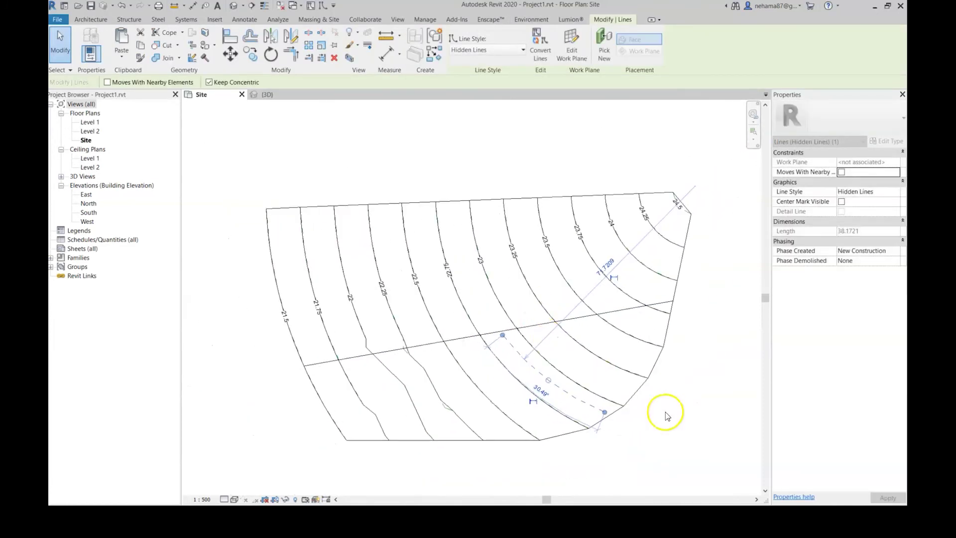
pyautogui.click(662, 404)
# Add the dashed line lying inside the boundary to the lower surface part with Add To Surface
pyautogui.click(593, 404)
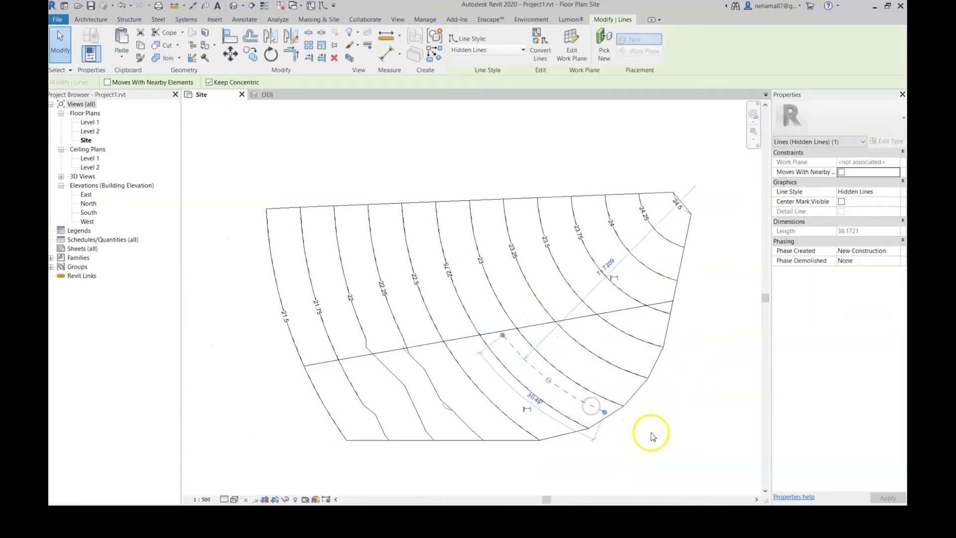
pyautogui.keyDown('ctrl'); pyautogui.click(630, 401); pyautogui.keyUp('ctrl')
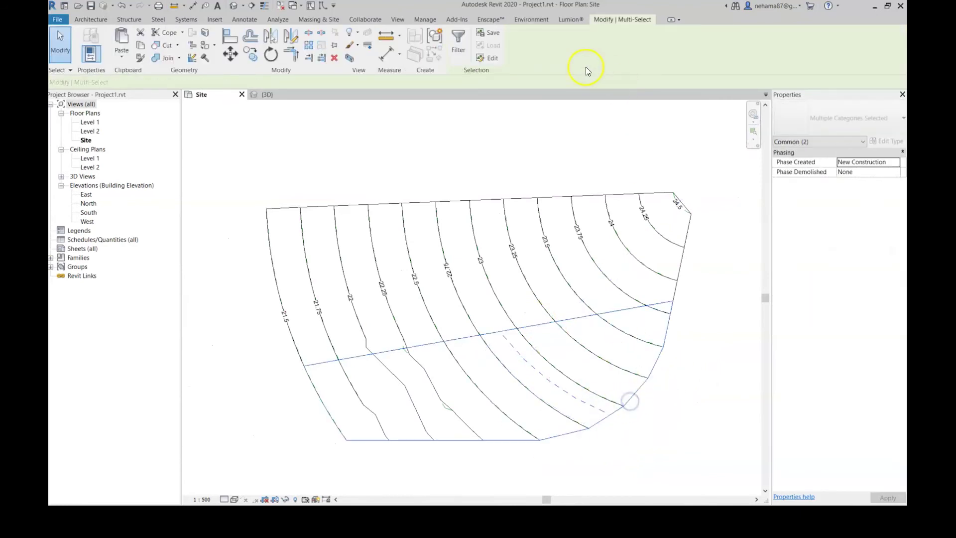
pyautogui.click(545, 20)
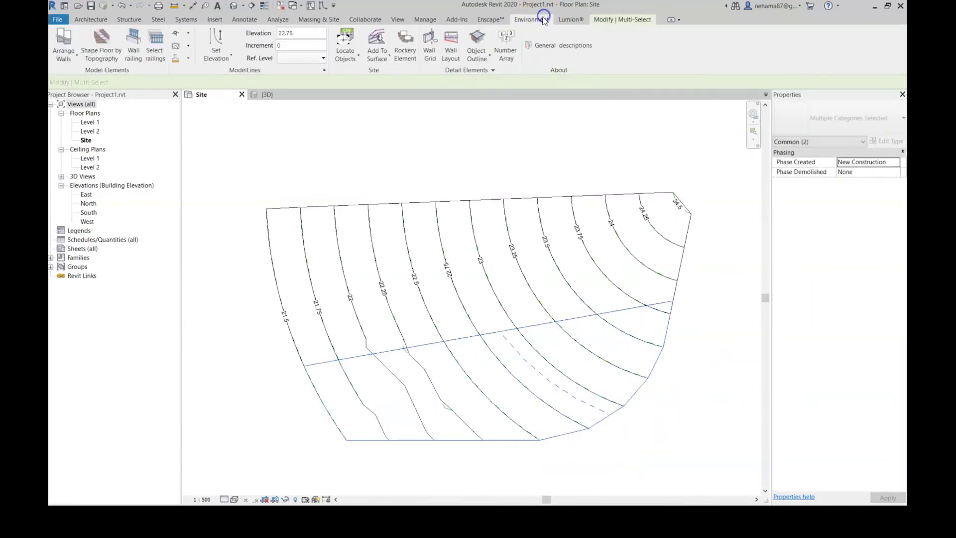
pyautogui.click(387, 40)
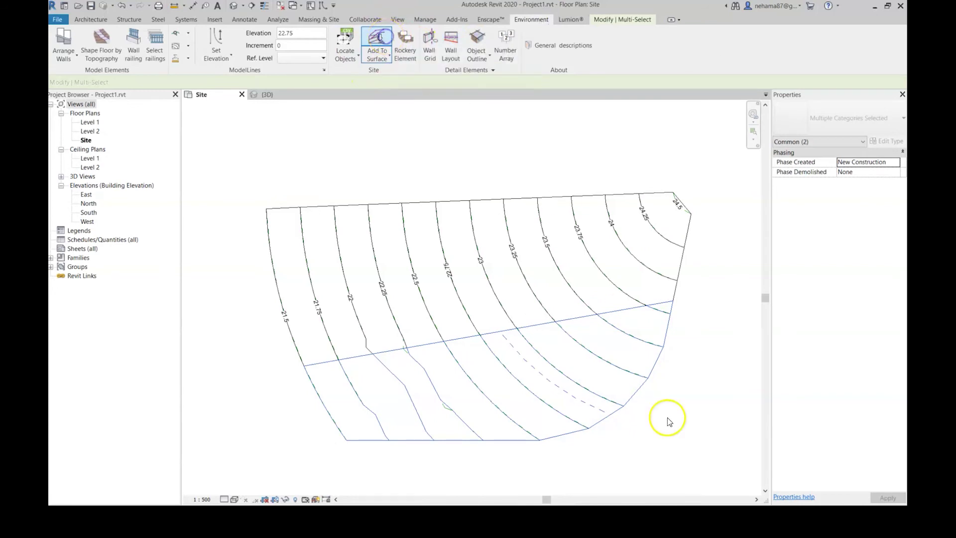
pyautogui.click(636, 435)
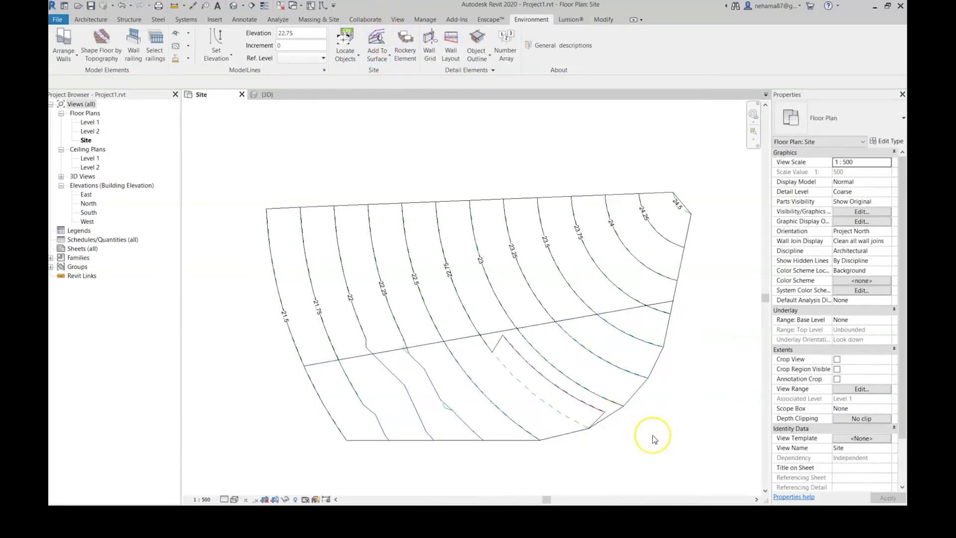
# Select the separate irregular topography surface west of the main site and examine its contour lines
pyautogui.scroll(-6, 653, 435)
pyautogui.scroll(2, 466, 264)
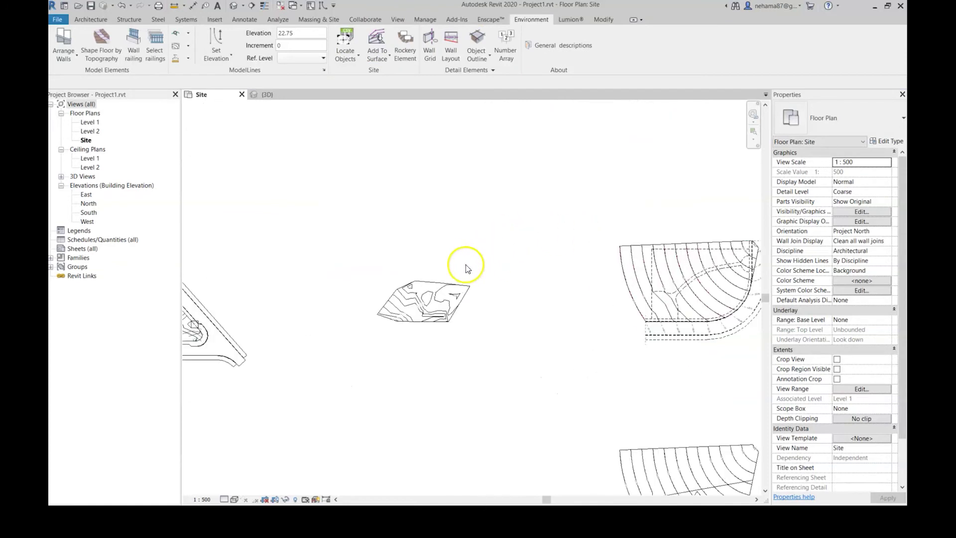
pyautogui.scroll(2, 466, 265)
pyautogui.scroll(8, 411, 311)
pyautogui.click(549, 449)
pyautogui.scroll(-1, 558, 420)
pyautogui.moveTo(663, 464); pyautogui.dragTo(661, 424, button='middle')
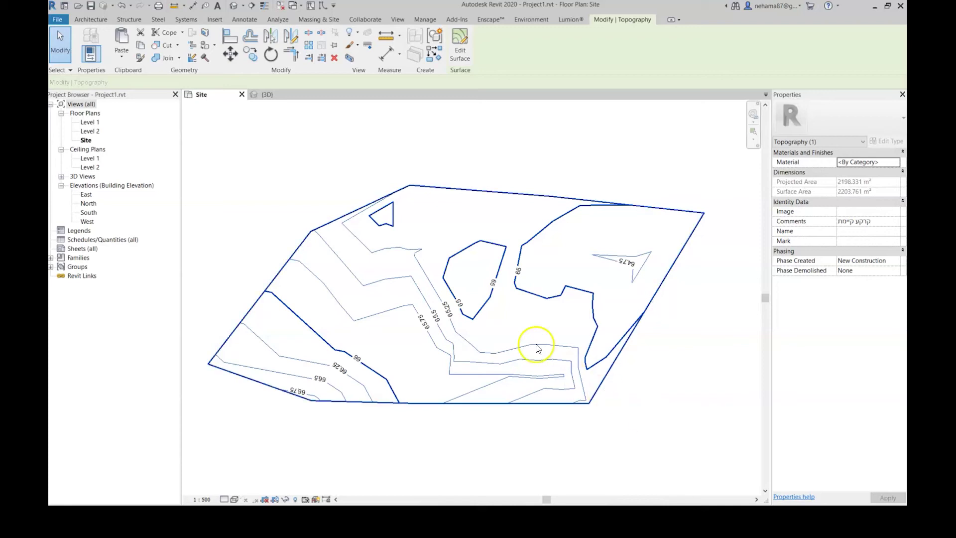
pyautogui.scroll(1, 403, 177)
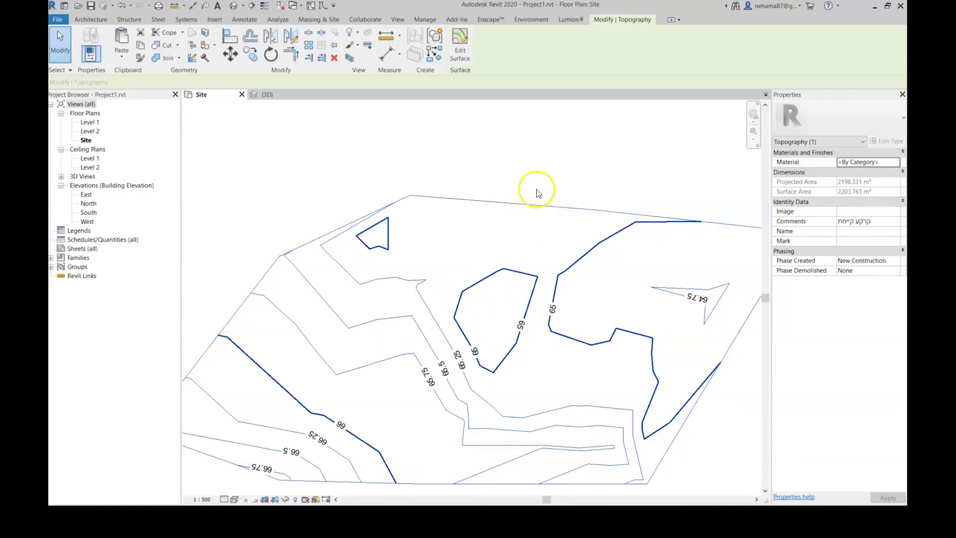
pyautogui.scroll(-3, 597, 330)
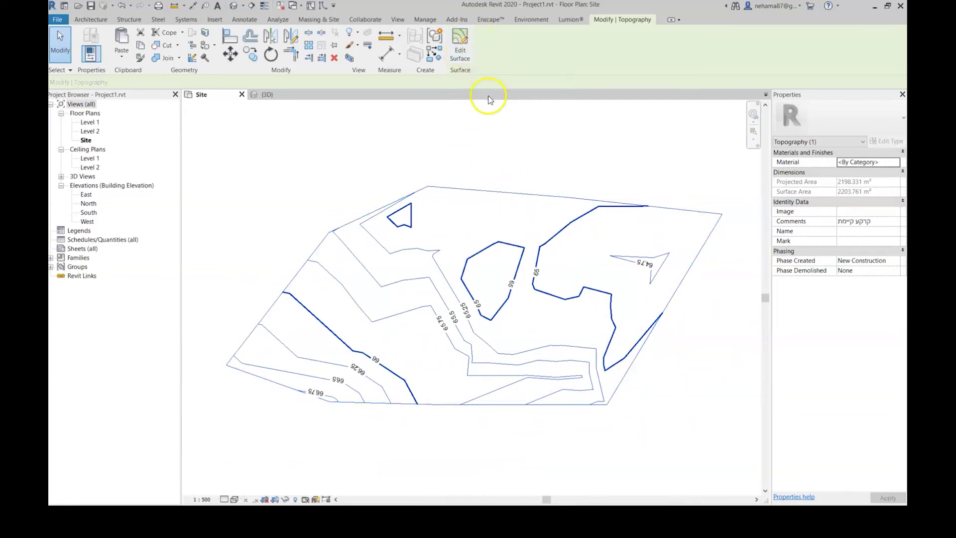
# Edit the irregular surface by deleting the interior points around the closed 65 contour and southeast of it, including the contour label without an intersection
pyautogui.click(462, 56)
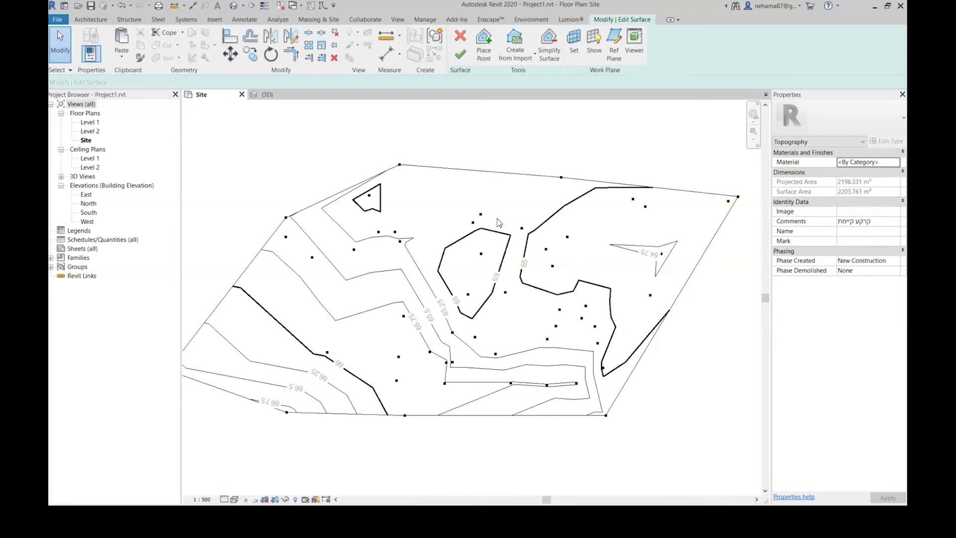
pyautogui.moveTo(500, 209); pyautogui.dragTo(458, 289)
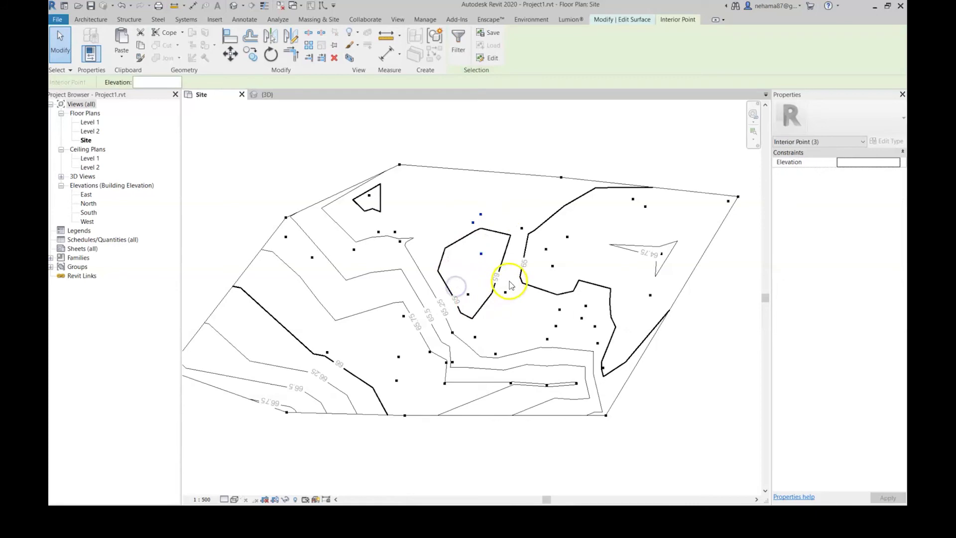
pyautogui.keyDown('ctrl'); pyautogui.moveTo(493, 325); pyautogui.dragTo(469, 338); pyautogui.keyUp('ctrl')
pyautogui.keyDown('ctrl'); pyautogui.click(496, 354); pyautogui.keyUp('ctrl')
pyautogui.keyDown('ctrl'); pyautogui.click(561, 310); pyautogui.keyUp('ctrl')
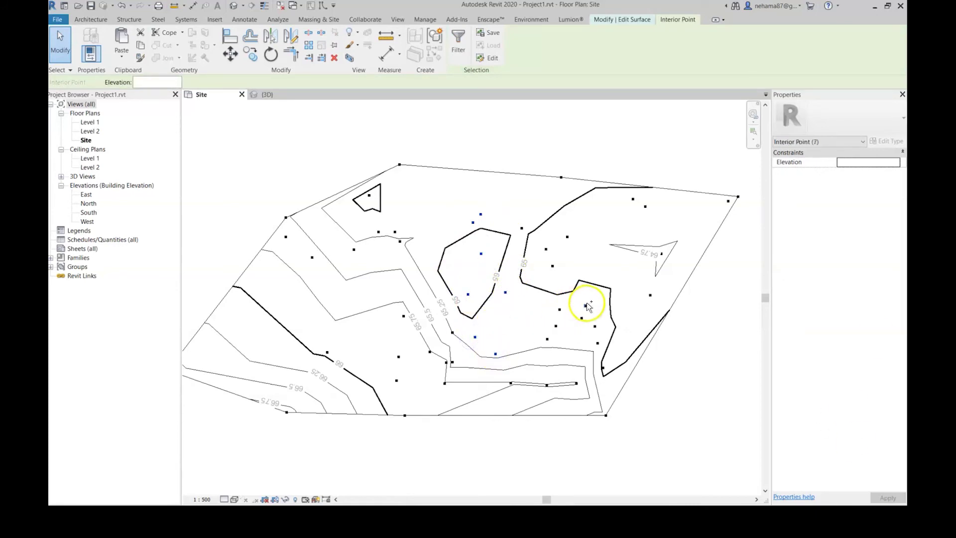
pyautogui.keyDown('ctrl'); pyautogui.moveTo(593, 302); pyautogui.dragTo(529, 340); pyautogui.keyUp('ctrl')
pyautogui.keyDown('ctrl'); pyautogui.click(595, 326); pyautogui.keyUp('ctrl')
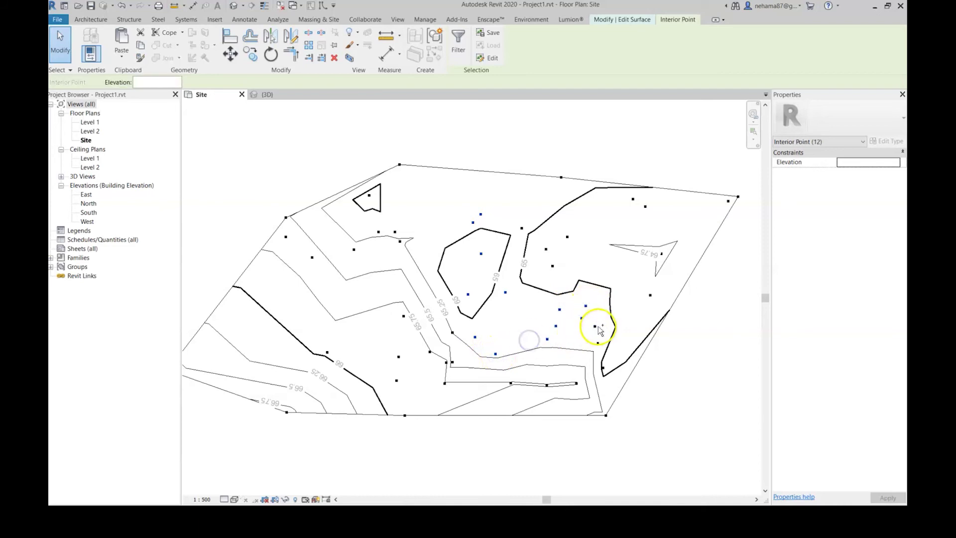
pyautogui.keyDown('ctrl'); pyautogui.click(602, 368); pyautogui.keyUp('ctrl')
pyautogui.keyDown('ctrl'); pyautogui.click(603, 340); pyautogui.keyUp('ctrl')
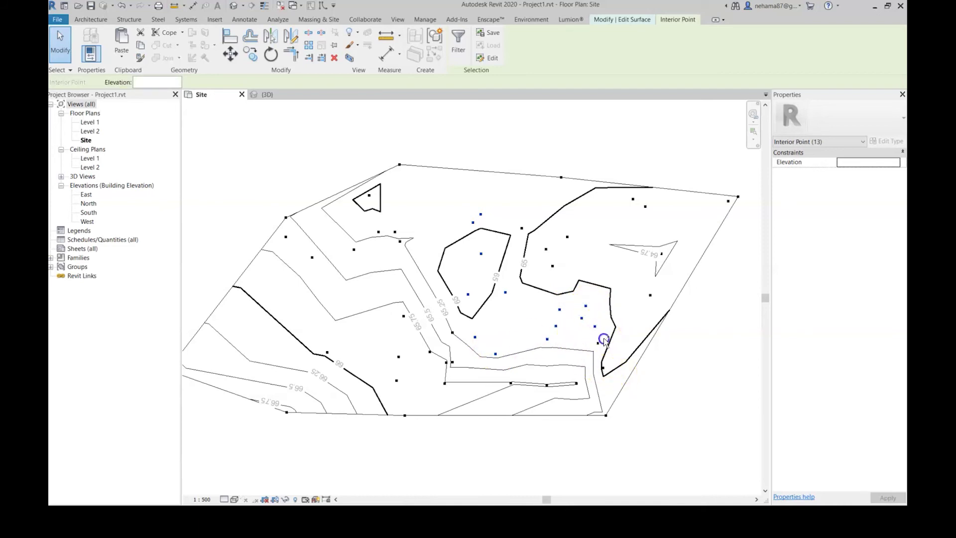
pyautogui.keyDown('ctrl'); pyautogui.moveTo(591, 381); pyautogui.dragTo(591, 382); pyautogui.keyUp('ctrl')
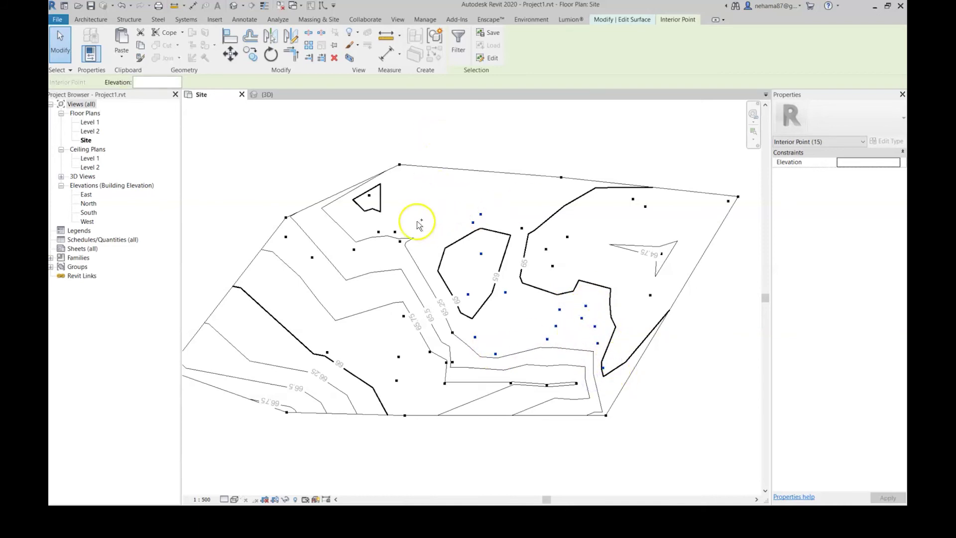
pyautogui.keyDown('ctrl'); pyautogui.click(522, 228); pyautogui.keyUp('ctrl')
pyautogui.press('Delete')
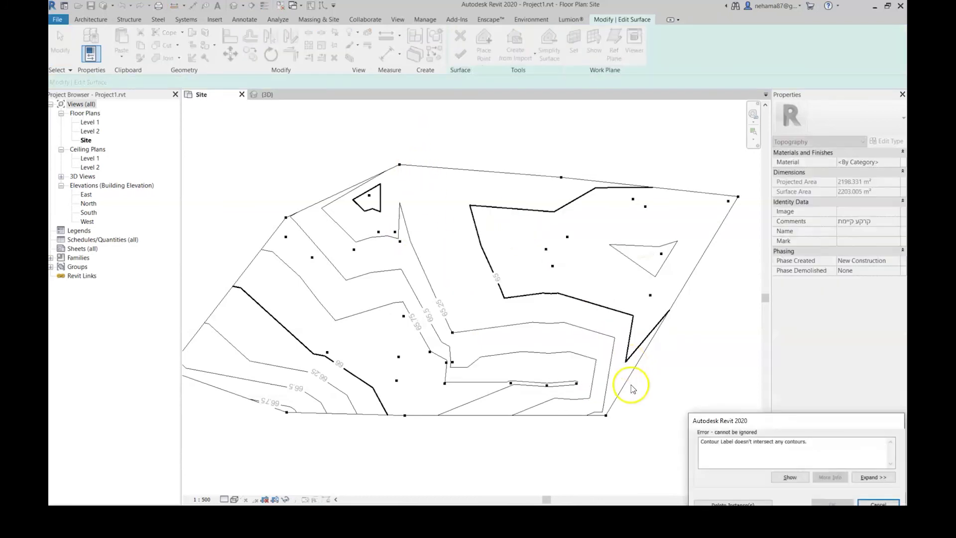
pyautogui.click(751, 502)
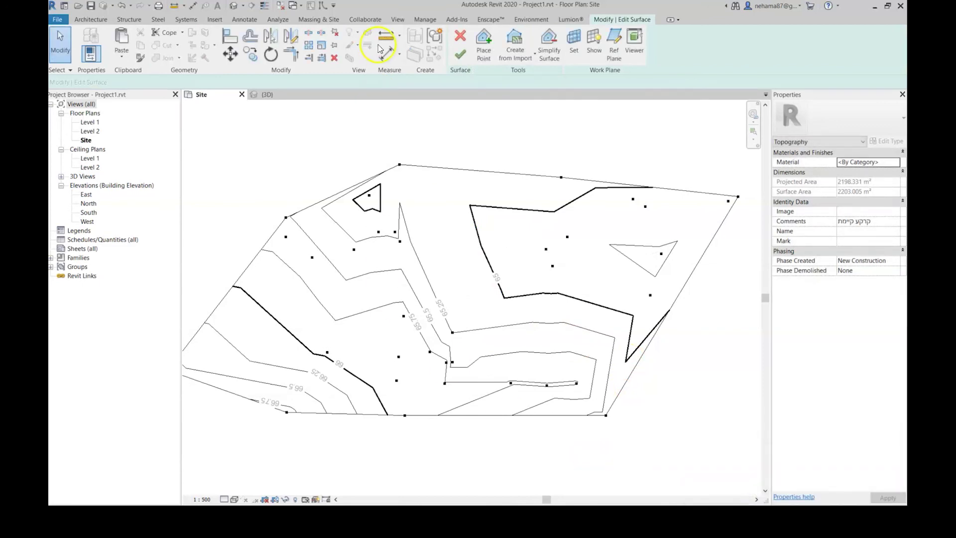
pyautogui.click(462, 59)
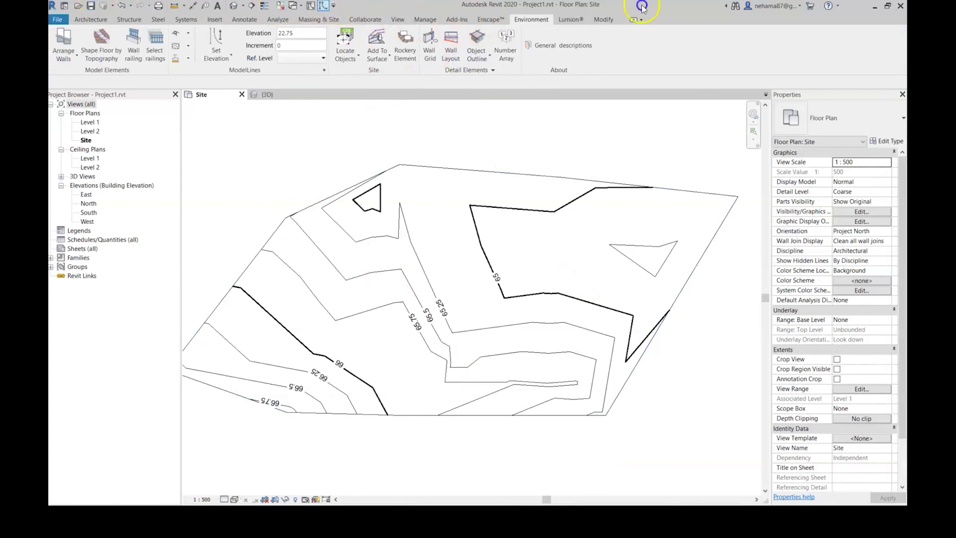
# Draw a three-segment chain of hidden lines from the surface's north edge to its east edge, first segments about 22 m and 12 m long
pyautogui.press('l')
pyautogui.press('i')
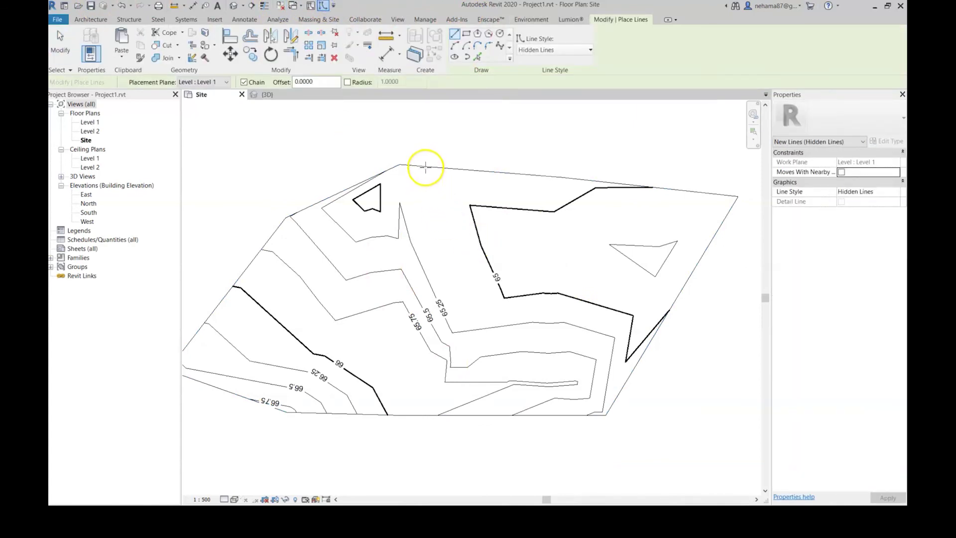
pyautogui.click(425, 170)
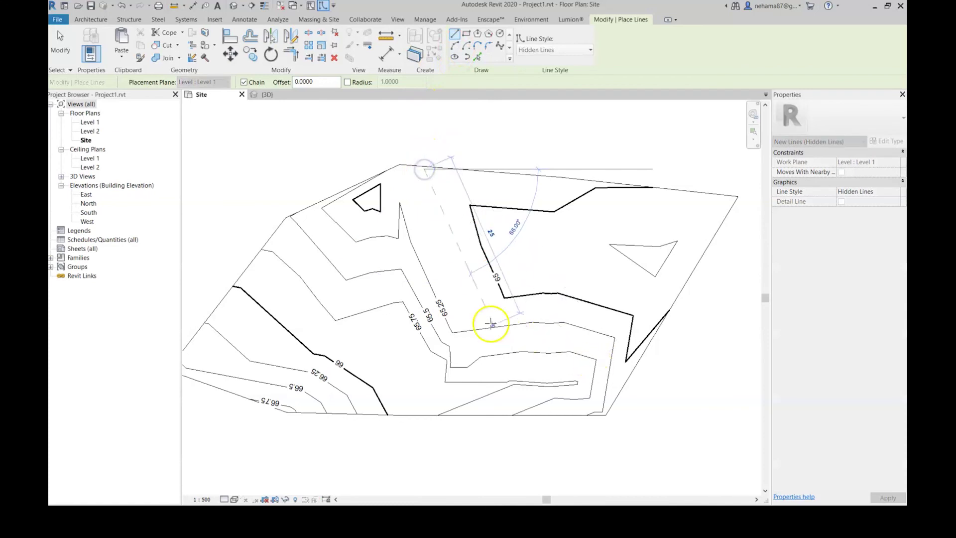
pyautogui.click(474, 309)
pyautogui.click(556, 314)
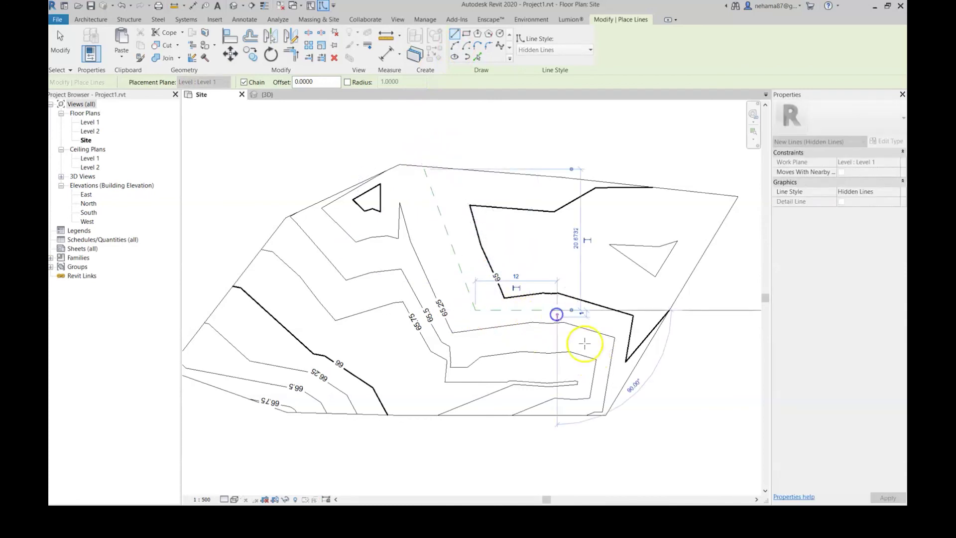
pyautogui.click(626, 385)
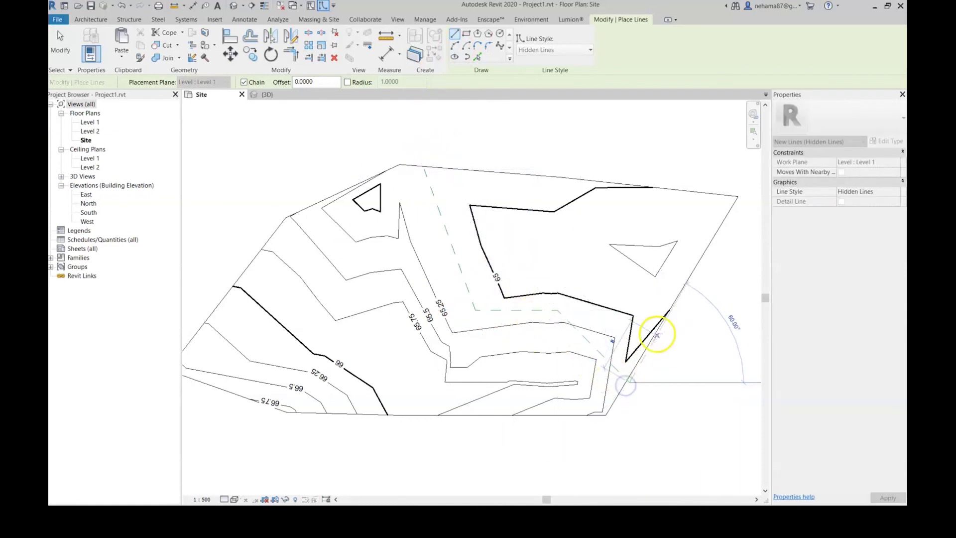
pyautogui.press('Escape')
pyautogui.press('Escape')
# Set the elevation of the connected dashed line chain to 65.25 with Set Elevation
pyautogui.click(527, 19)
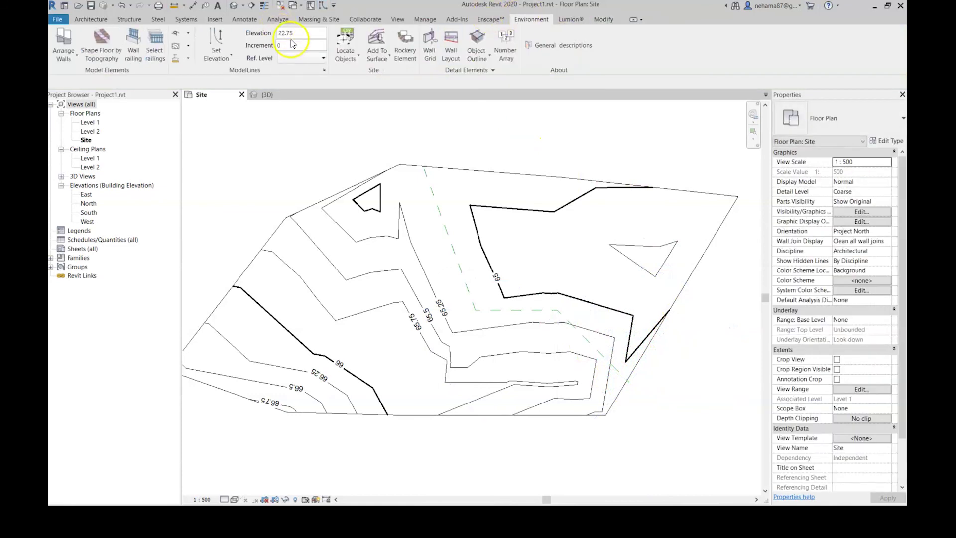
pyautogui.moveTo(299, 33); pyautogui.dragTo(260, 33)
pyautogui.click(216, 44)
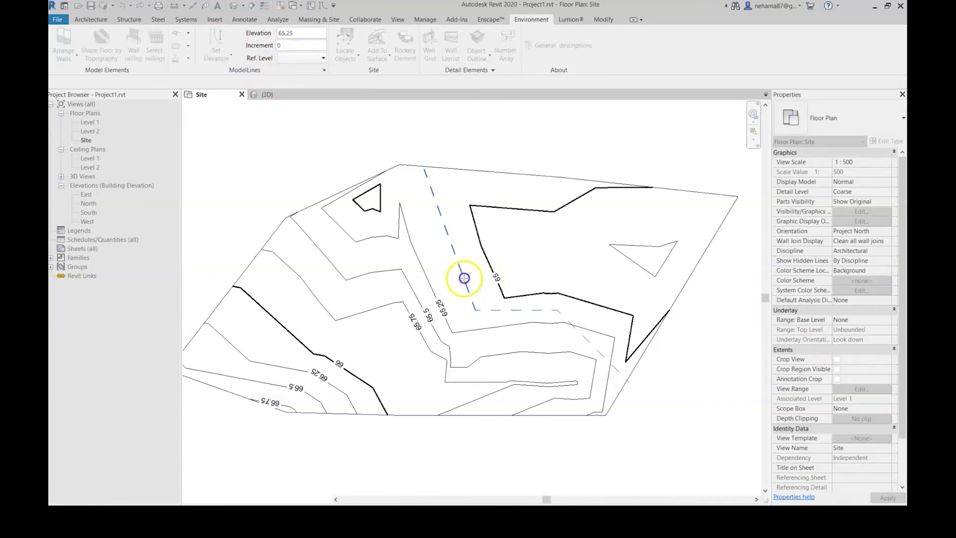
pyautogui.click(464, 277)
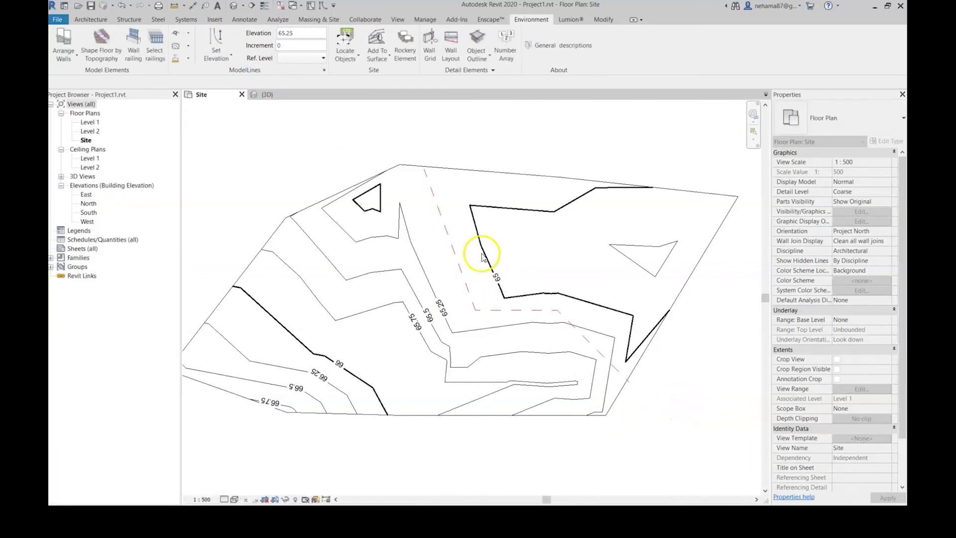
# Add the whole three-segment dashed chain to the irregular topography surface with Add To Surface
pyautogui.click(440, 216)
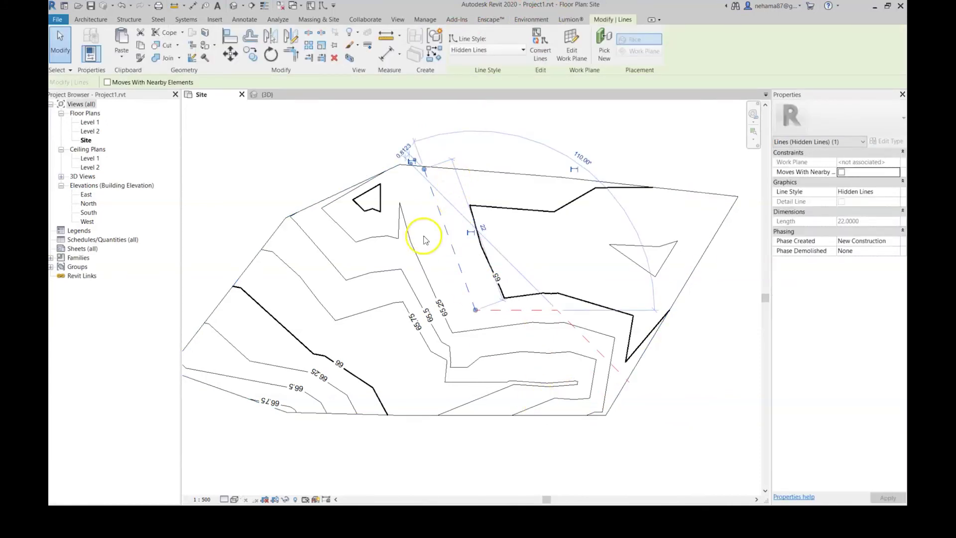
pyautogui.press('Tab')
pyautogui.click(444, 219)
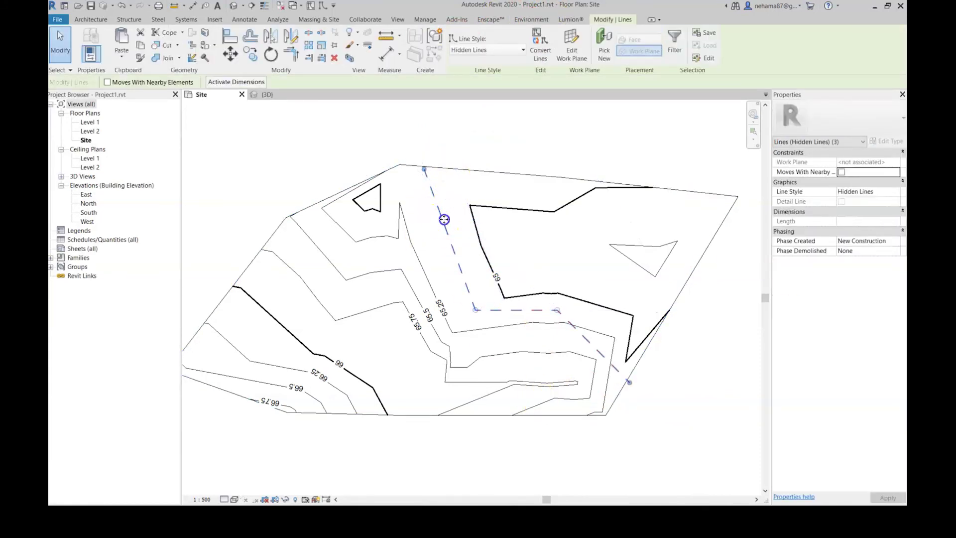
pyautogui.keyDown('ctrl'); pyautogui.click(473, 169); pyautogui.keyUp('ctrl')
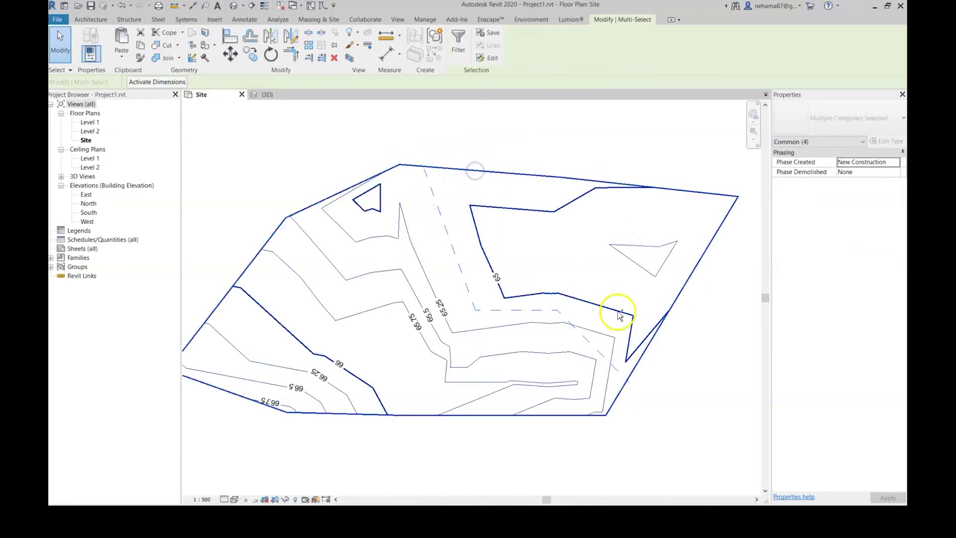
pyautogui.click(529, 19)
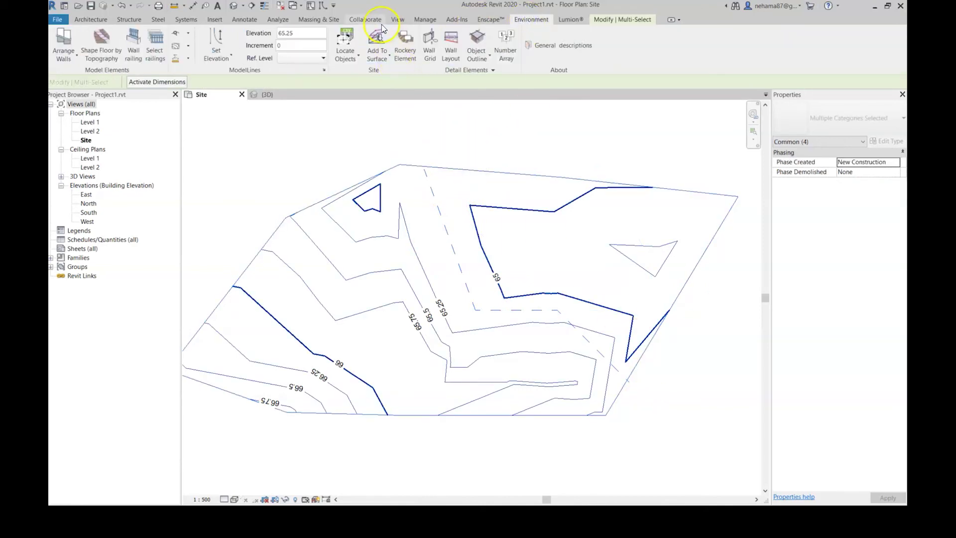
pyautogui.click(381, 49)
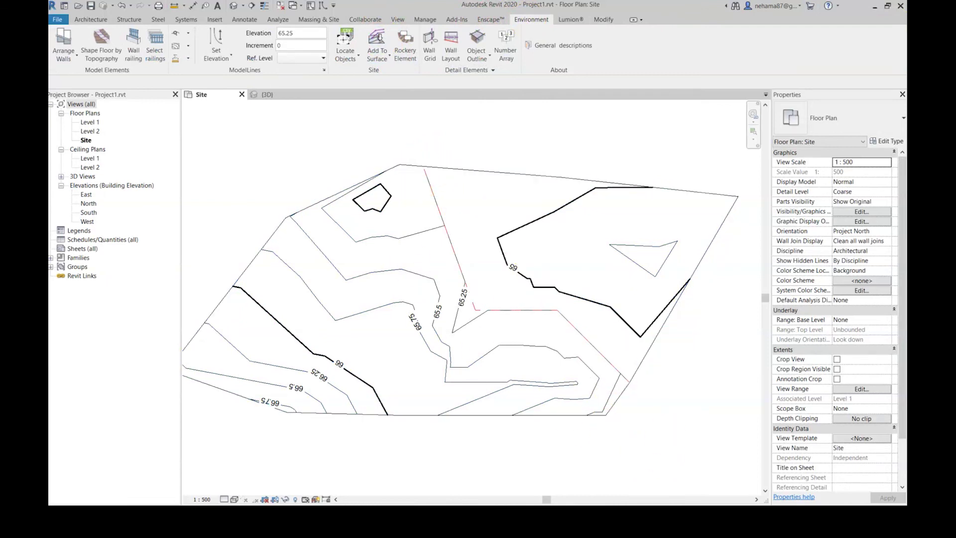
# Examine the irregular topography surface in the 3D view from a low side angle
pyautogui.click(271, 94)
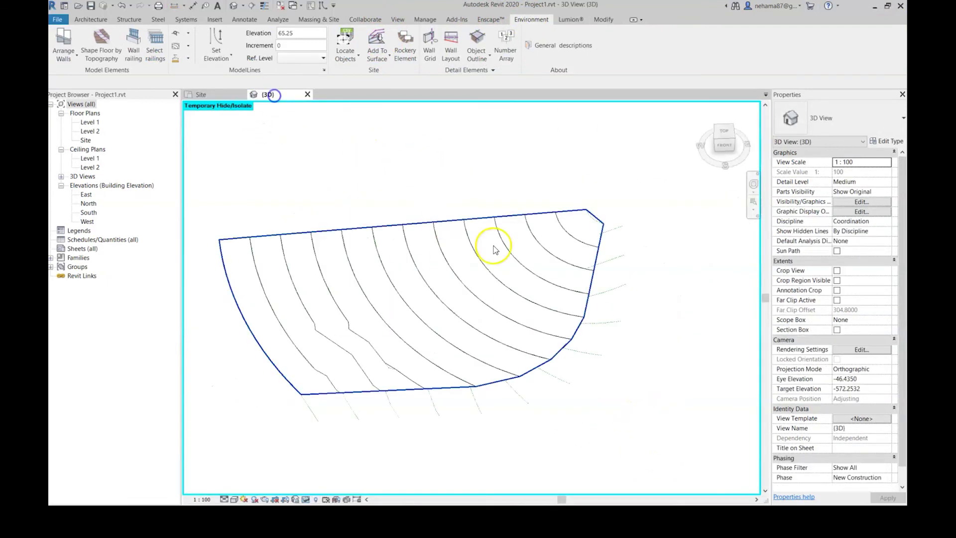
pyautogui.scroll(-5, 612, 318)
pyautogui.scroll(6, 343, 288)
pyautogui.moveTo(299, 394); pyautogui.dragTo(667, 471, button='middle')
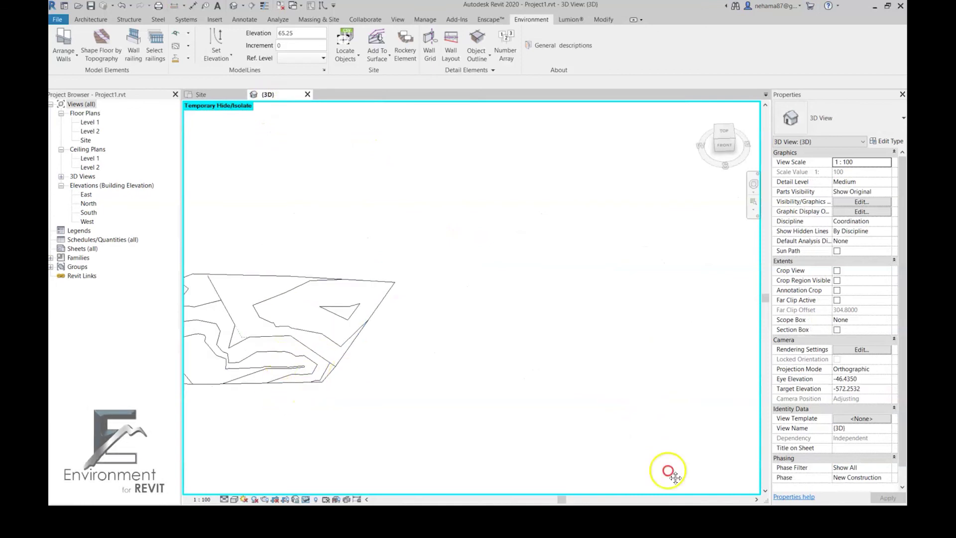
pyautogui.click(508, 385)
pyautogui.keyDown('shift'); pyautogui.moveTo(508, 385); pyautogui.dragTo(440, 402, button='middle'); pyautogui.keyUp('shift')
pyautogui.click(440, 413)
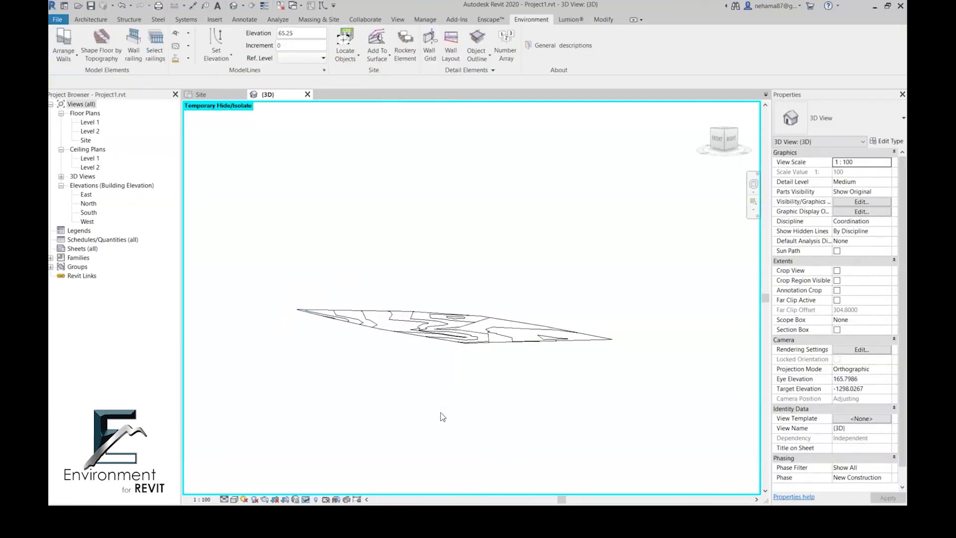